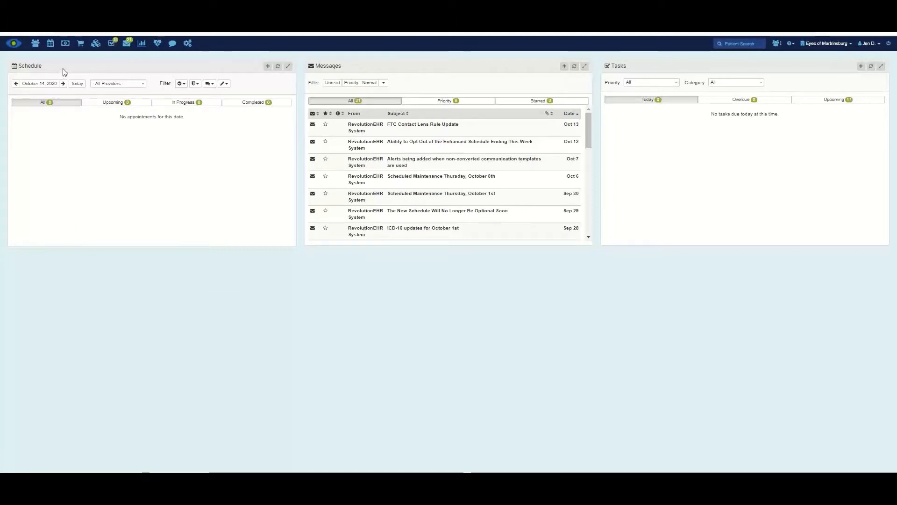
- Go to Accounting and open the Invoices search page
{"action": "left_click", "coordinate": [65, 44]}
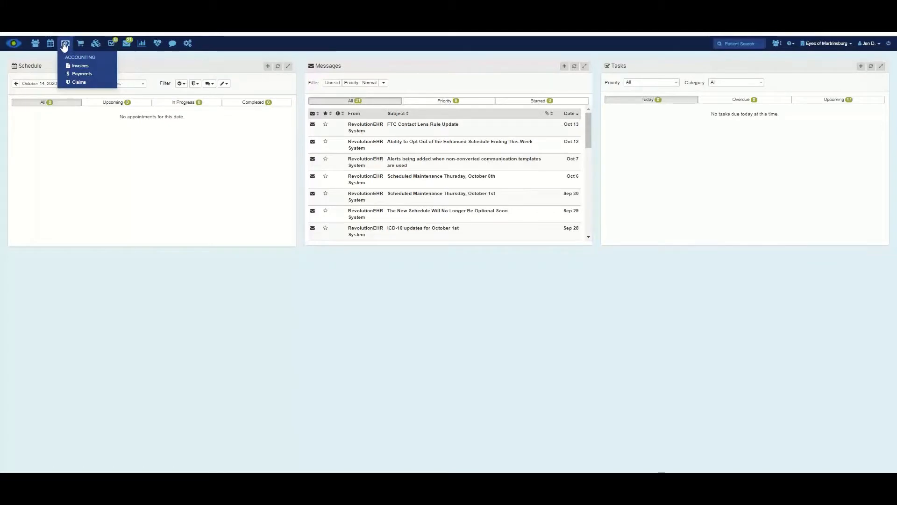
{"action": "left_click", "coordinate": [77, 66]}
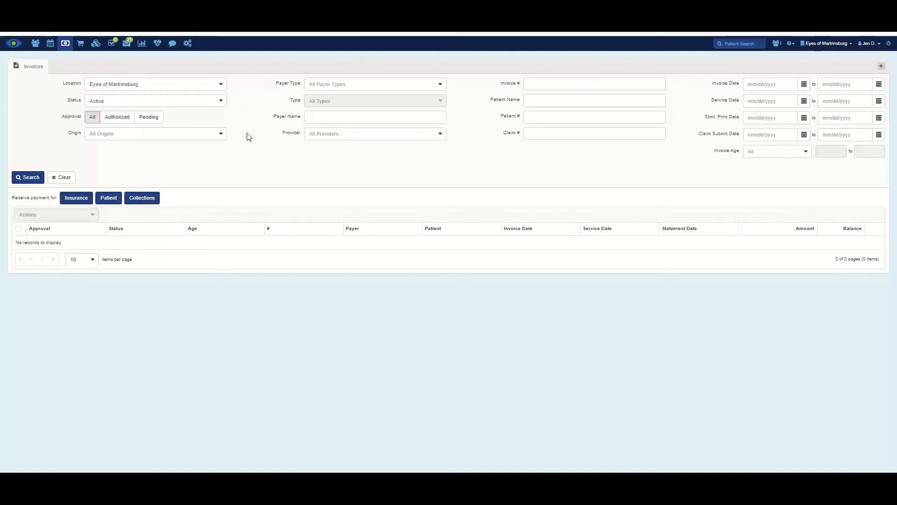
- Clear the location filter to all locations and start an insurance payment from Dark Knight Insurance
{"action": "left_click", "coordinate": [221, 87]}
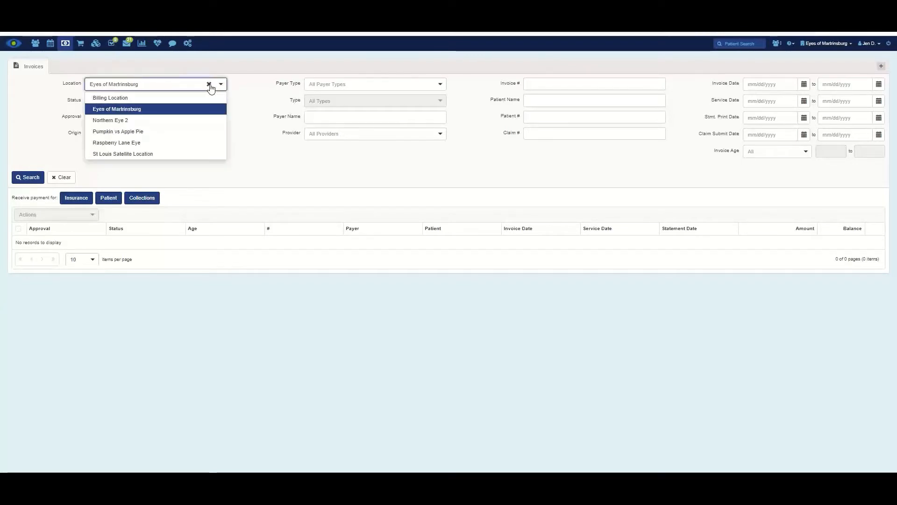
{"action": "left_click", "coordinate": [210, 85]}
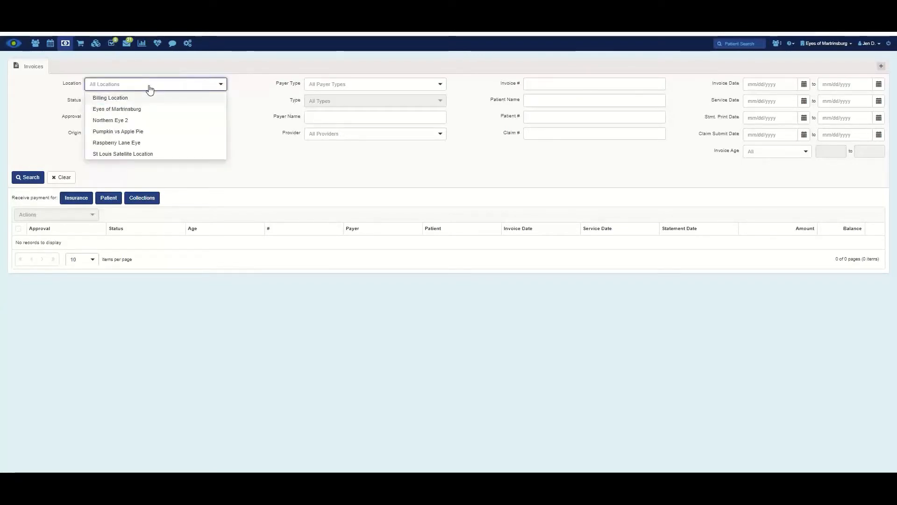
{"action": "left_click", "coordinate": [319, 205]}
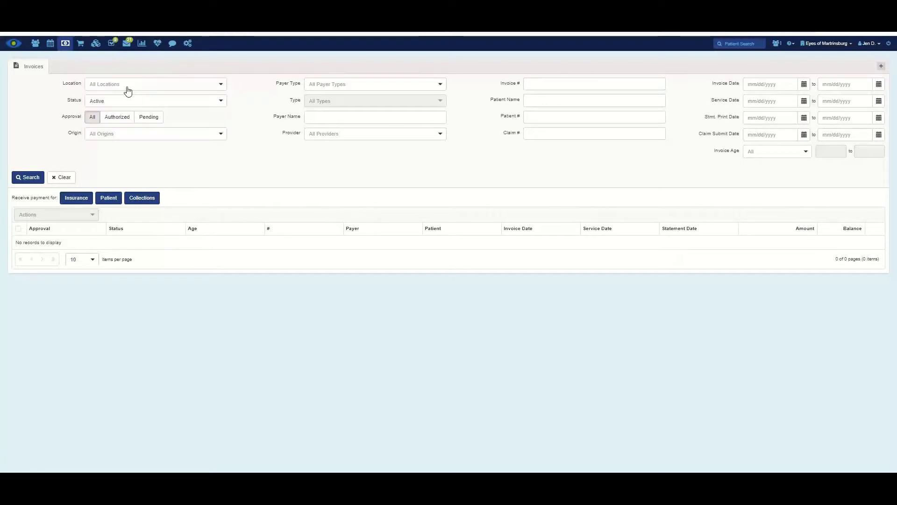
{"action": "left_click", "coordinate": [77, 198]}
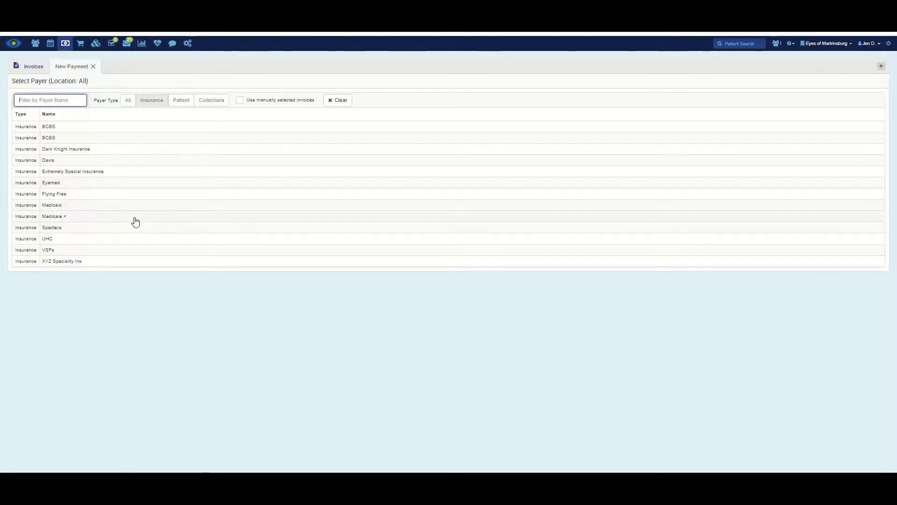
{"action": "left_click", "coordinate": [87, 150]}
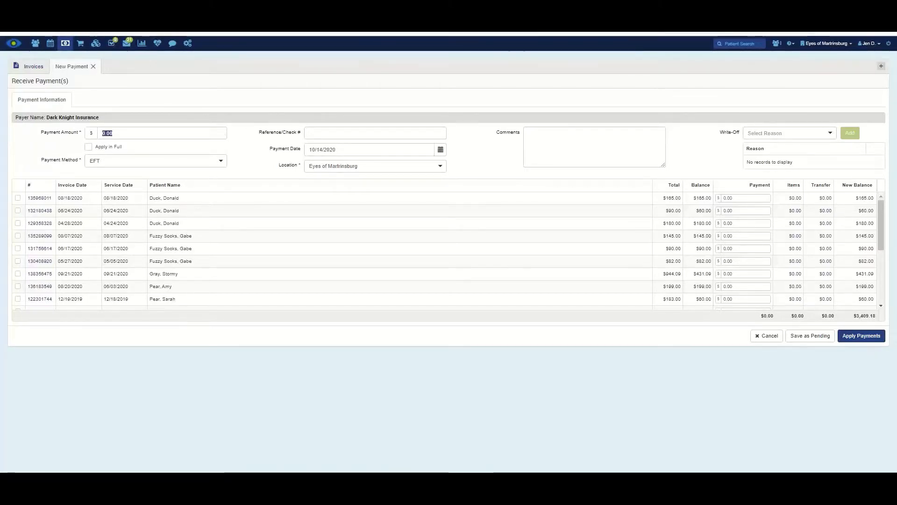
- Enter a 215.91 payment amount and keep EFT as the payment method
{"action": "type", "text": "215.91"}
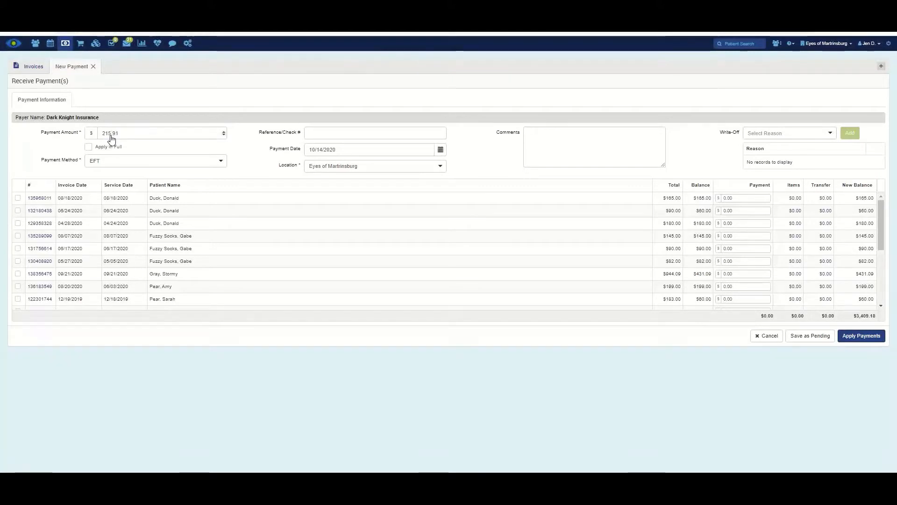
{"action": "left_click", "coordinate": [196, 164]}
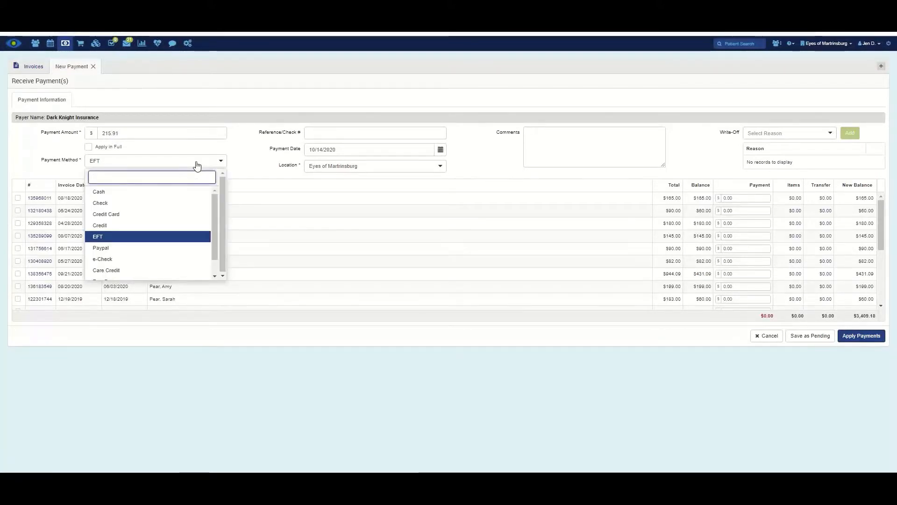
{"action": "left_click", "coordinate": [183, 167]}
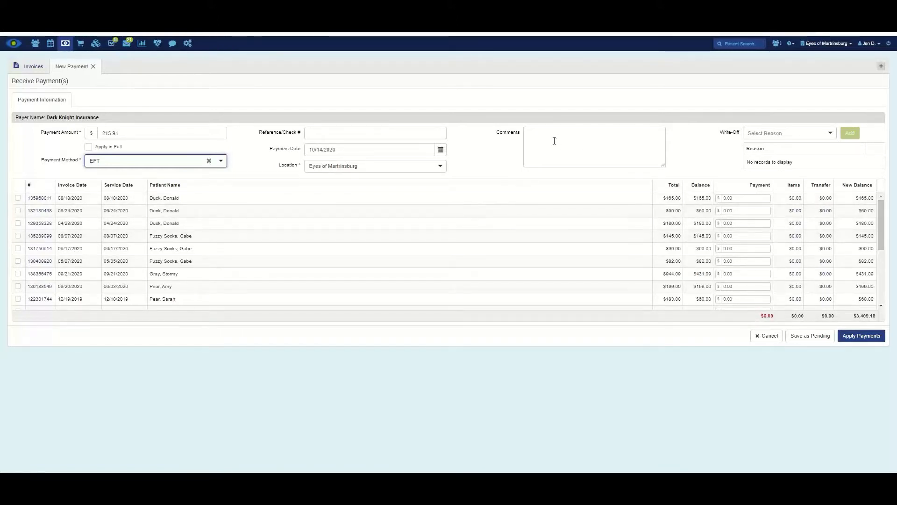
- Add Dark Knight Lab Charges as a write-off reason
{"action": "left_click", "coordinate": [783, 137]}
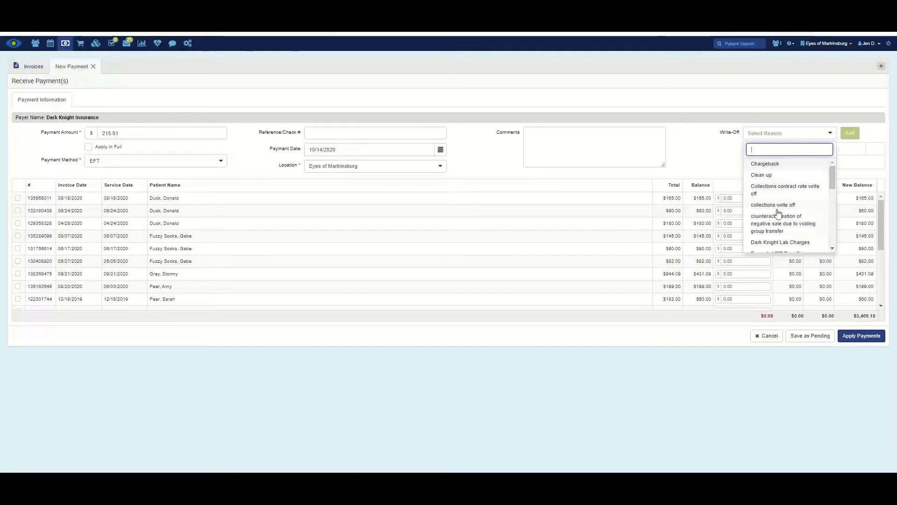
{"action": "left_click", "coordinate": [780, 242]}
{"action": "left_click", "coordinate": [850, 133]}
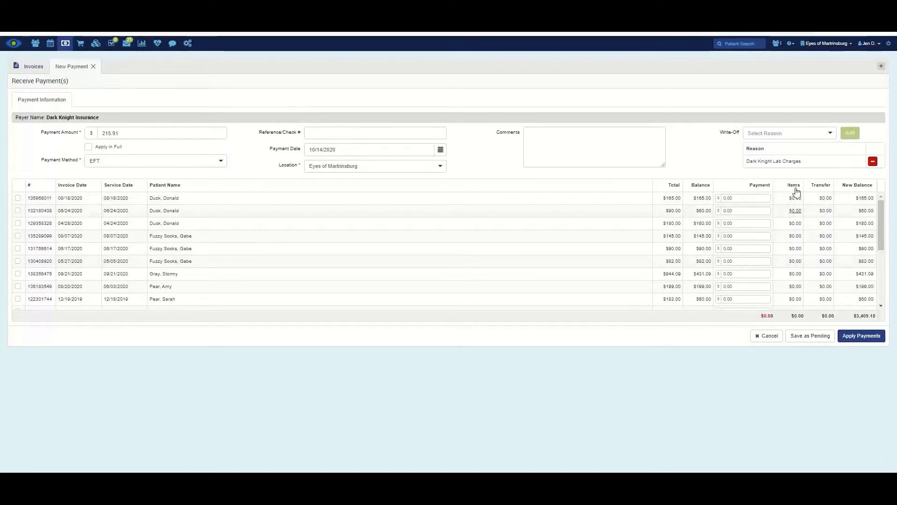
- Add the Third party discount - Fee reduced/Participating Provider write-off reason and start the reference/check number
{"action": "left_click", "coordinate": [820, 138]}
{"action": "scroll", "coordinate": [795, 220], "scroll_direction": "down", "scroll_amount": 3}
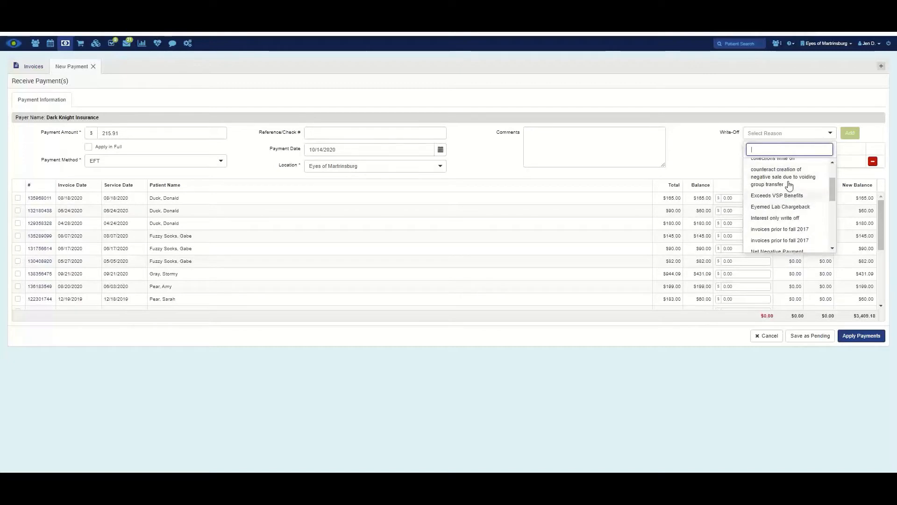
{"action": "scroll", "coordinate": [788, 238], "scroll_direction": "down", "scroll_amount": 2}
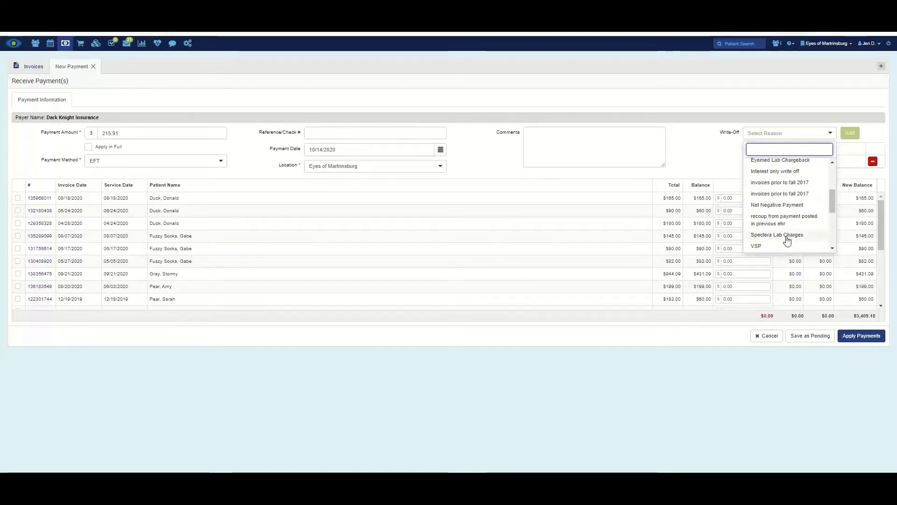
{"action": "scroll", "coordinate": [788, 243], "scroll_direction": "down", "scroll_amount": 5}
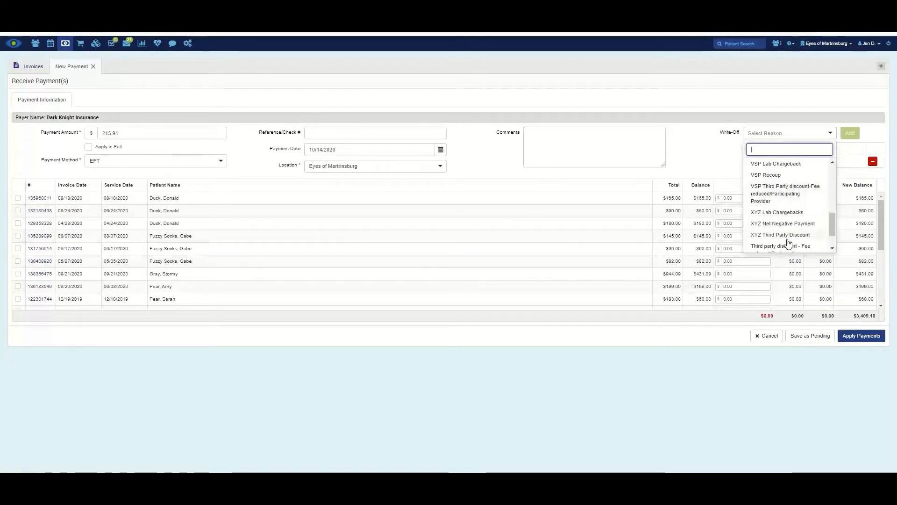
{"action": "scroll", "coordinate": [787, 228], "scroll_direction": "up", "scroll_amount": 6}
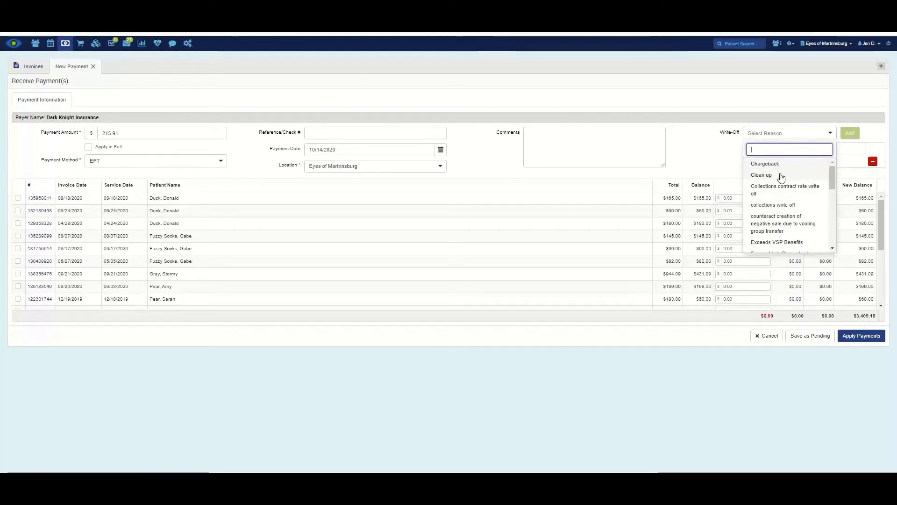
{"action": "scroll", "coordinate": [778, 199], "scroll_direction": "down", "scroll_amount": 10}
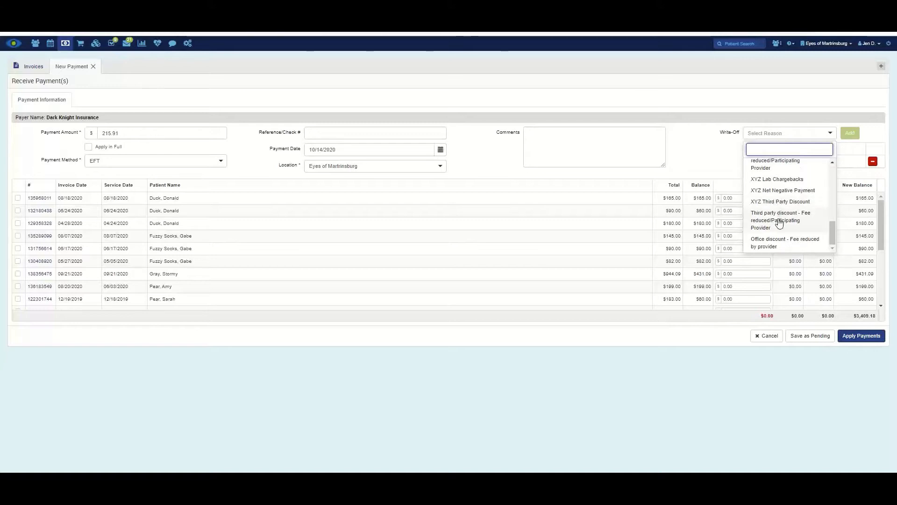
{"action": "left_click", "coordinate": [781, 222]}
{"action": "left_click", "coordinate": [850, 132]}
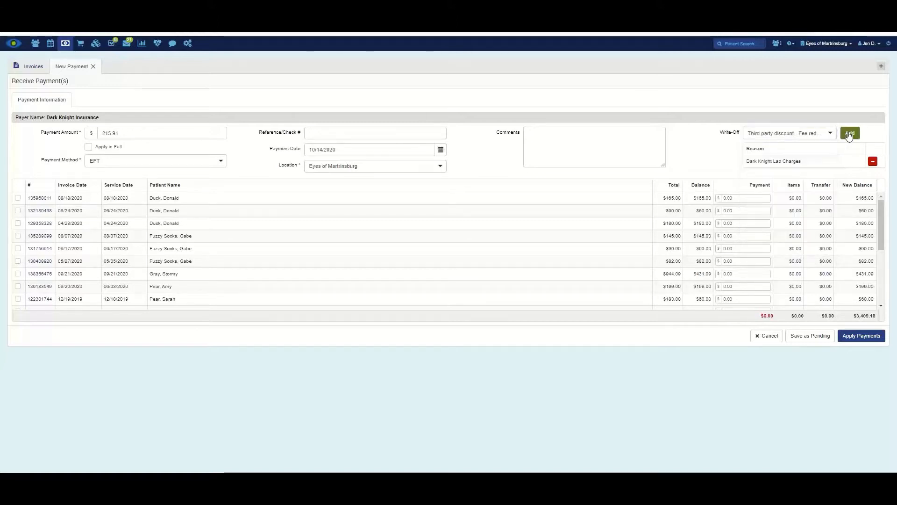
{"action": "left_click", "coordinate": [323, 135]}
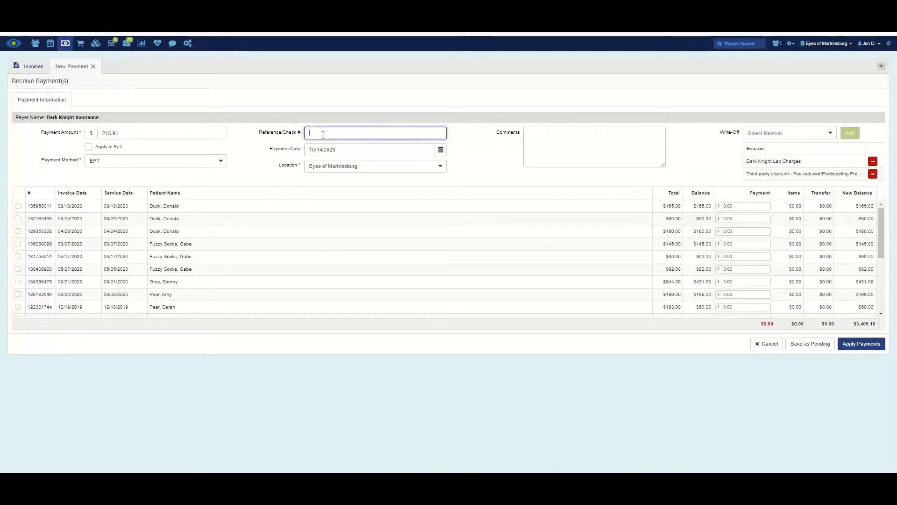
{"action": "type", "text": "1234dk"}
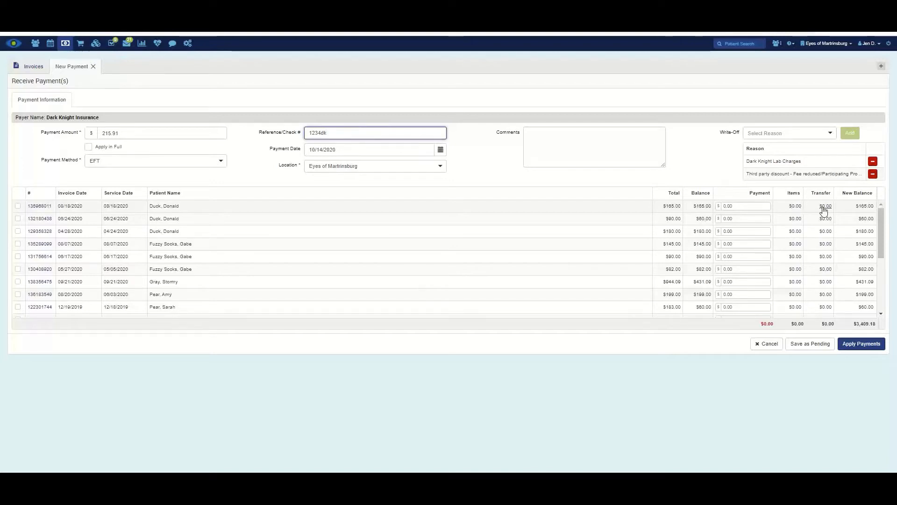
- Open Payment Items for the first invoice's $165.00 cataract removal line
{"action": "left_click", "coordinate": [796, 207]}
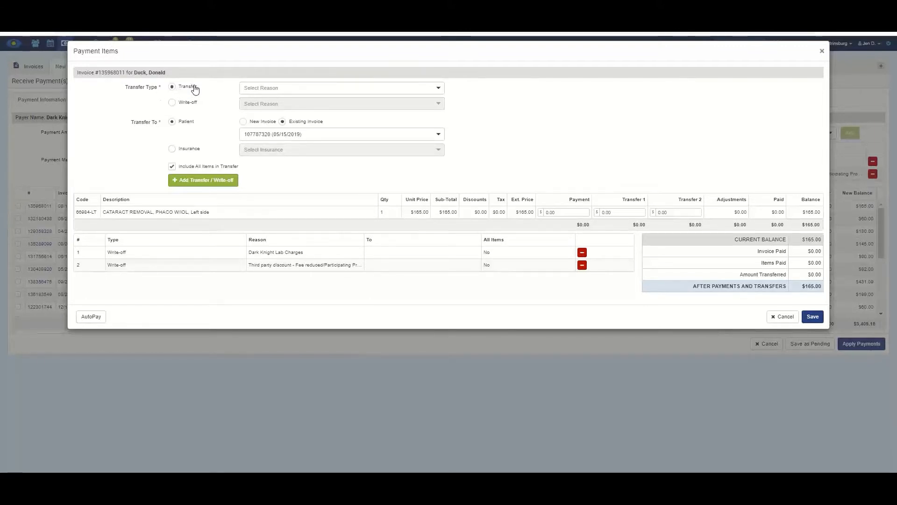
- Set the transfer type to Transfer, to the Patient on a New Invoice, including all items
{"action": "left_click", "coordinate": [320, 89]}
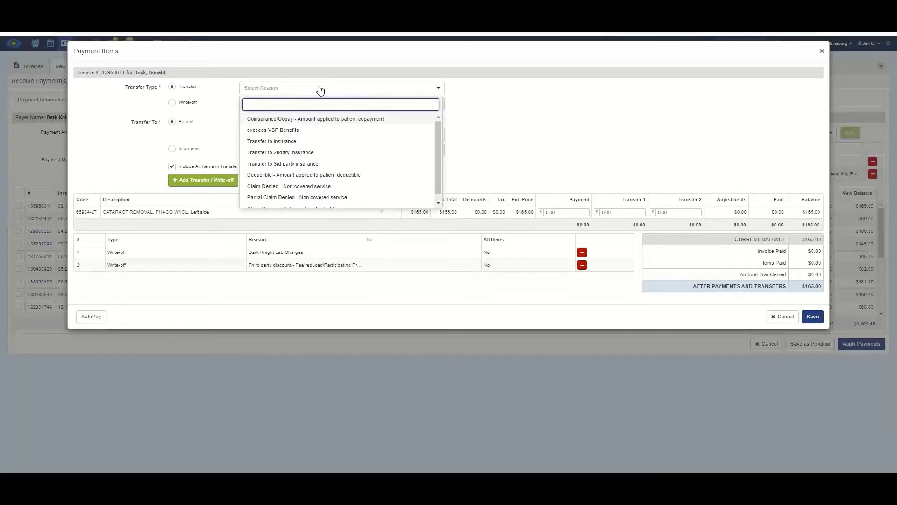
{"action": "left_click", "coordinate": [320, 89]}
{"action": "left_click", "coordinate": [186, 103]}
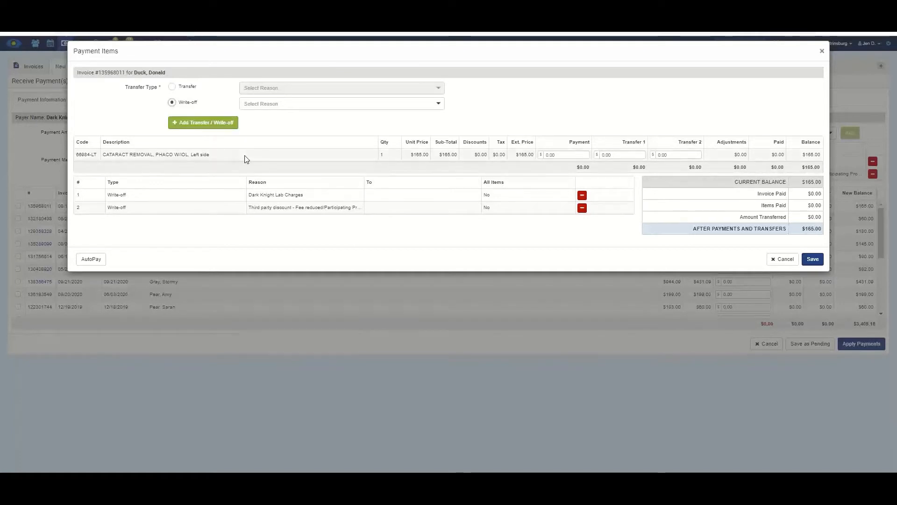
{"action": "left_click", "coordinate": [185, 87]}
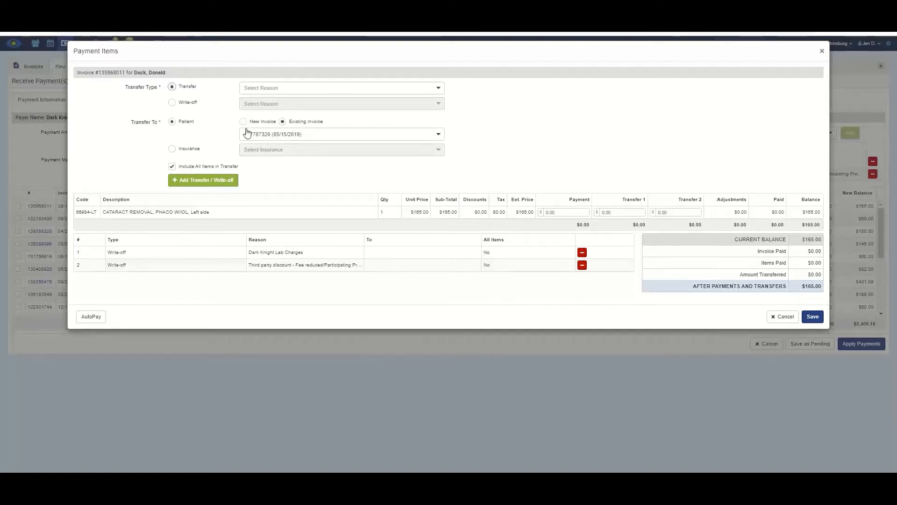
{"action": "left_click", "coordinate": [378, 136]}
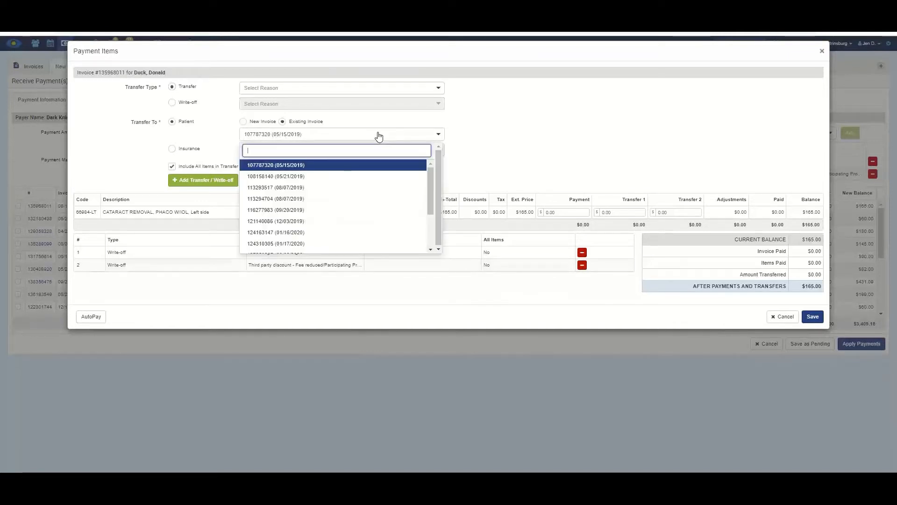
{"action": "left_click", "coordinate": [378, 136]}
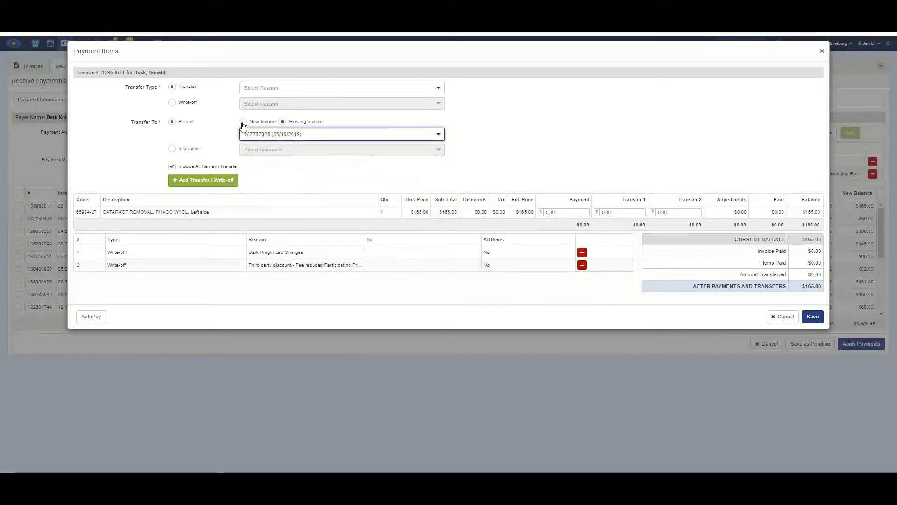
{"action": "left_click", "coordinate": [243, 123]}
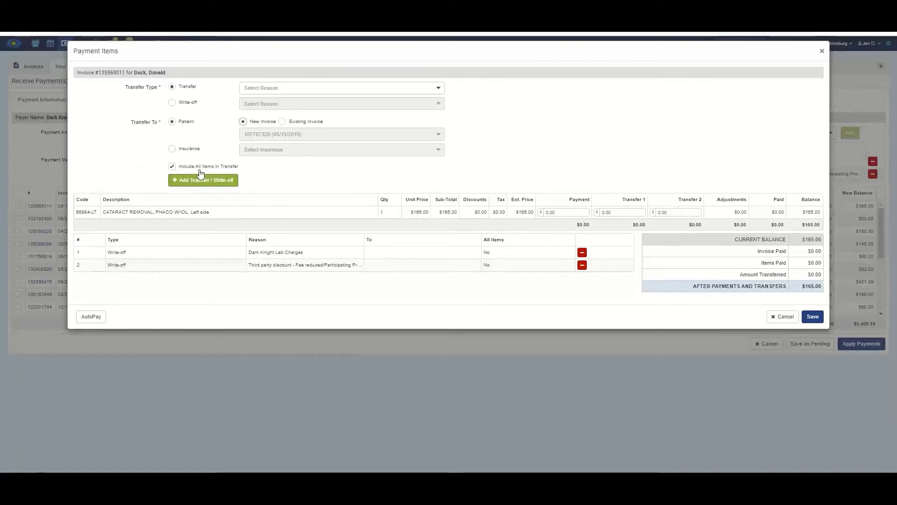
{"action": "left_click", "coordinate": [172, 166]}
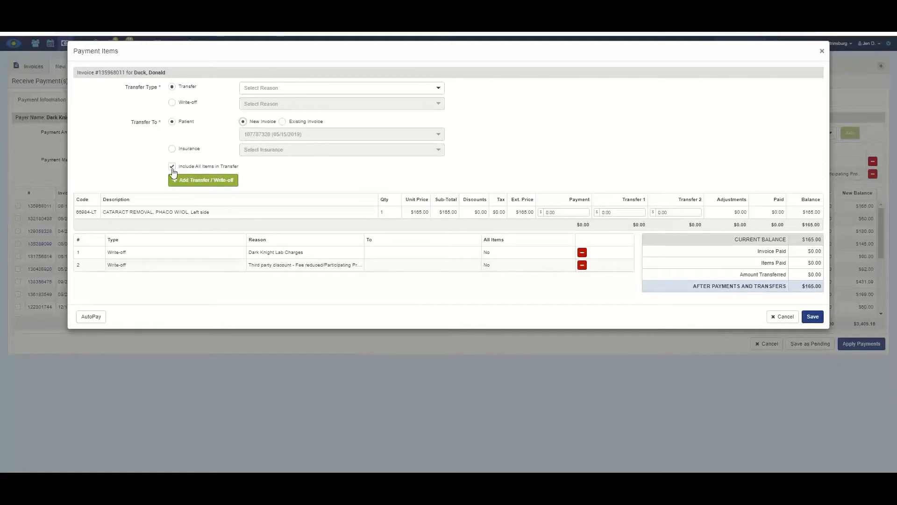
{"action": "left_click", "coordinate": [172, 166]}
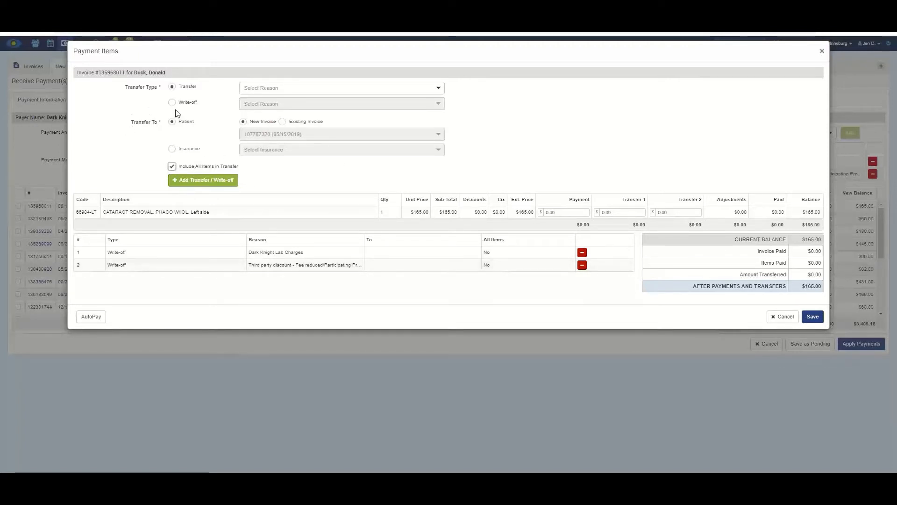
- Apply a 115.00 payment and a 50.00 Transfer 2 to the cataract line, then save
{"action": "left_click", "coordinate": [559, 212]}
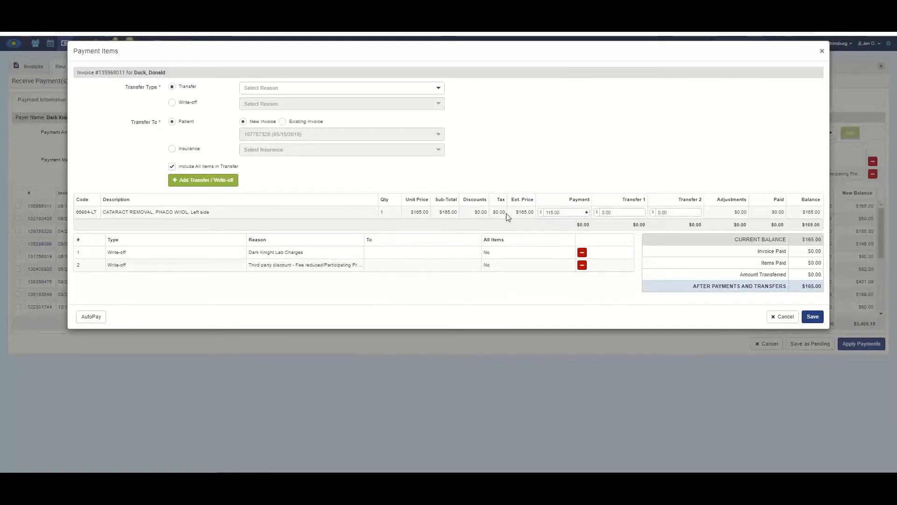
{"action": "key", "text": "Tab"}
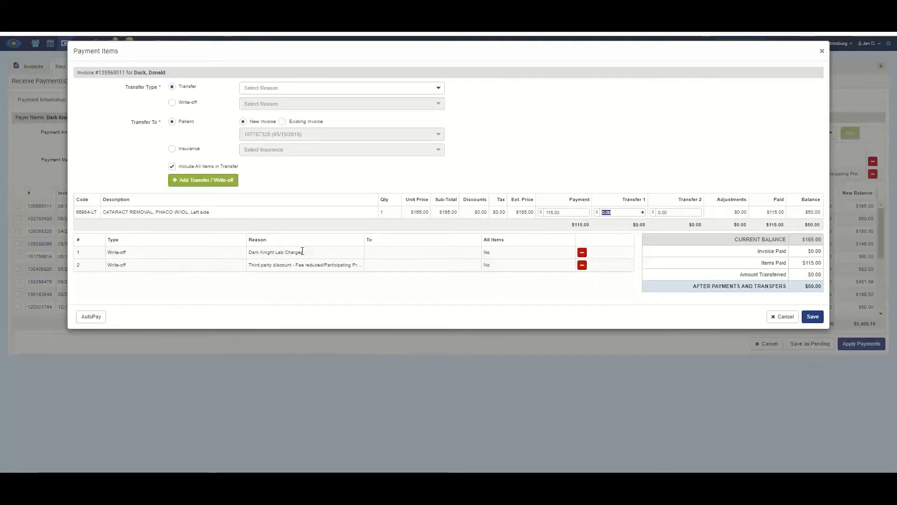
{"action": "left_click", "coordinate": [680, 213]}
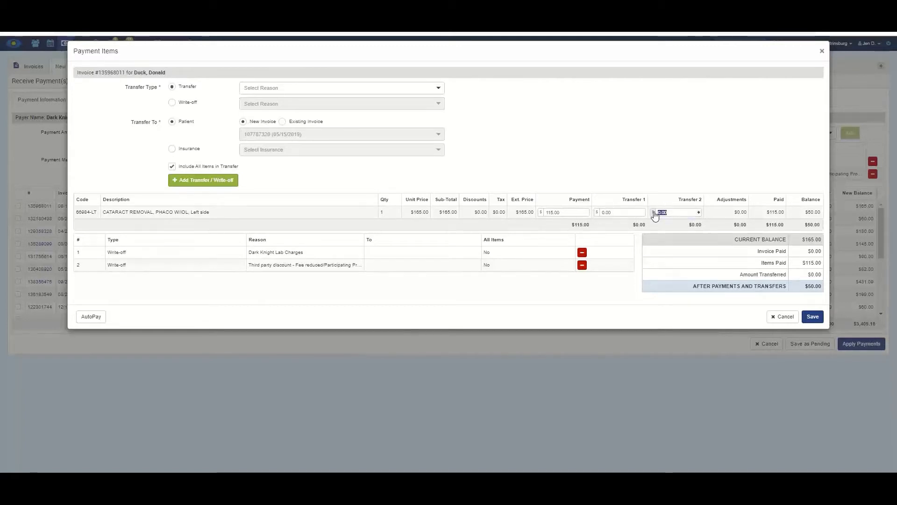
{"action": "type", "text": "50"}
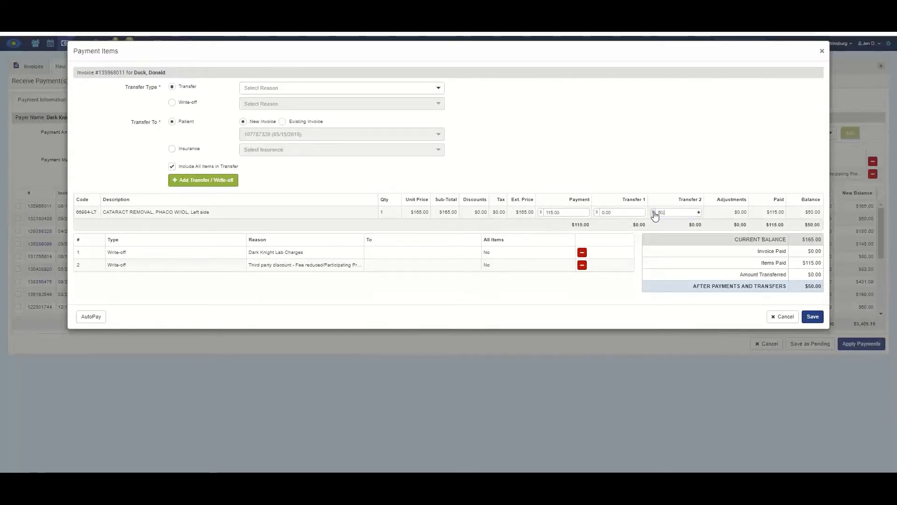
{"action": "left_click", "coordinate": [763, 158]}
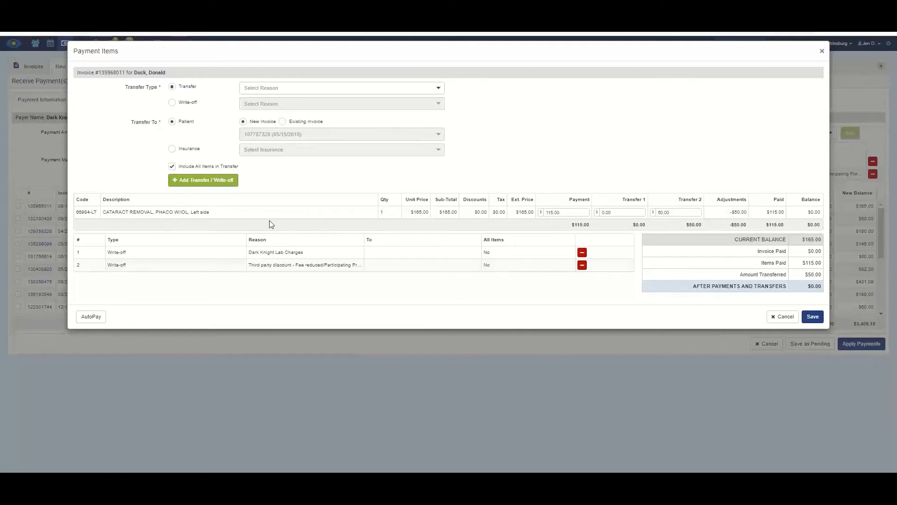
{"action": "left_click", "coordinate": [812, 317]}
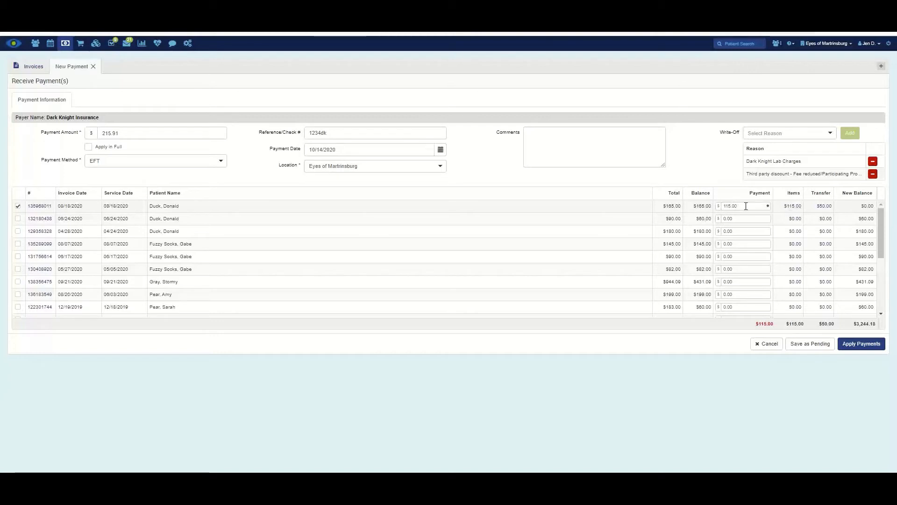
- Open invoice 132180438's item payments and enter -10.00 payments on both V2101 lab lines
{"action": "left_click", "coordinate": [795, 218]}
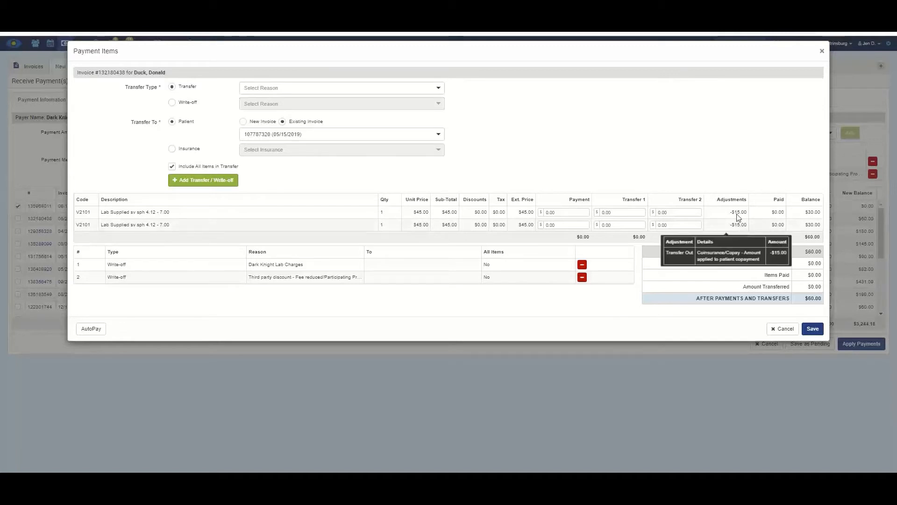
{"action": "mouse_move", "coordinate": [738, 224]}
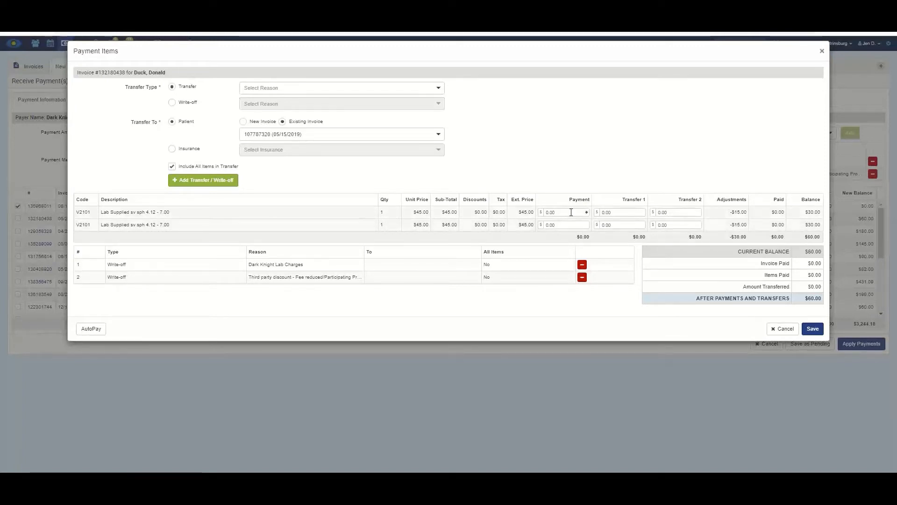
{"action": "left_click_drag", "start_coordinate": [571, 212], "coordinate": [544, 216]}
{"action": "type", "text": "20"}
{"action": "left_click", "coordinate": [558, 225]}
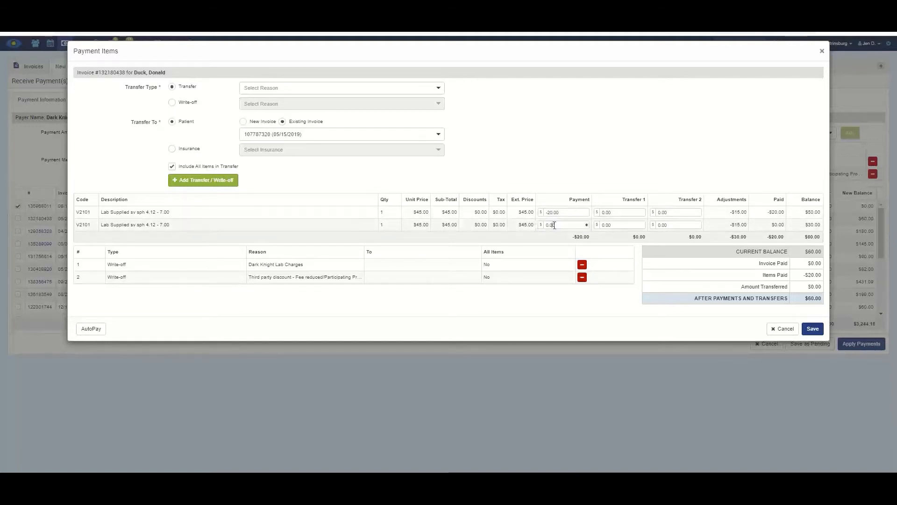
{"action": "left_click", "coordinate": [539, 213]}
{"action": "type", "text": "-10"}
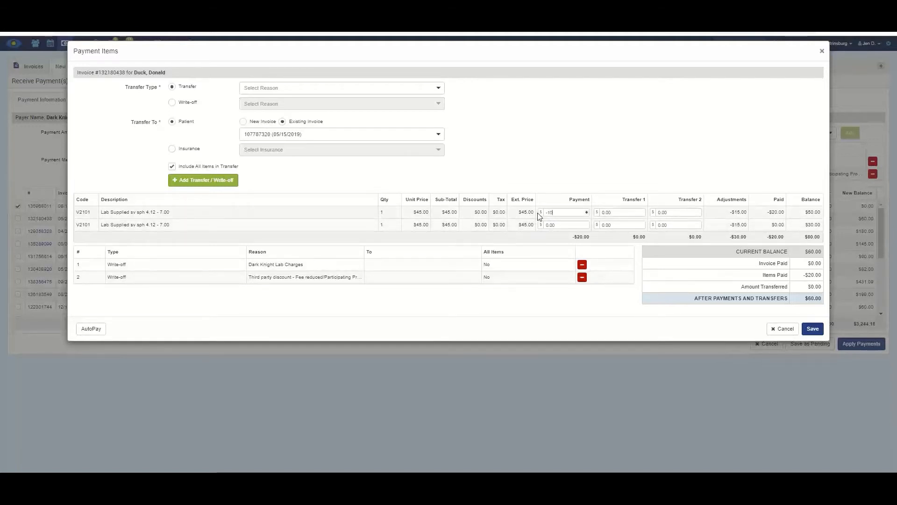
{"action": "type", "text": "."}
{"action": "left_click_drag", "start_coordinate": [548, 225], "coordinate": [548, 225]}
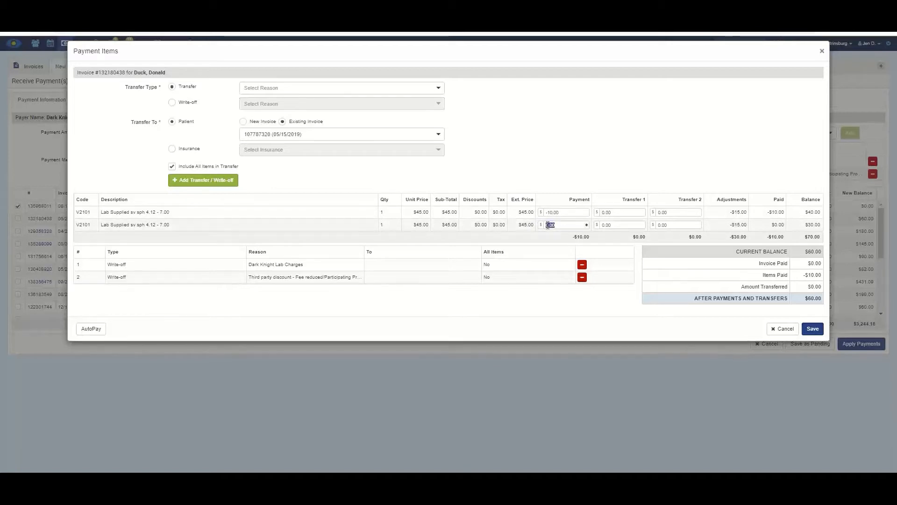
- Enter a 10.00 Transfer 1 on both V2101 lab lines
{"action": "left_click", "coordinate": [566, 187]}
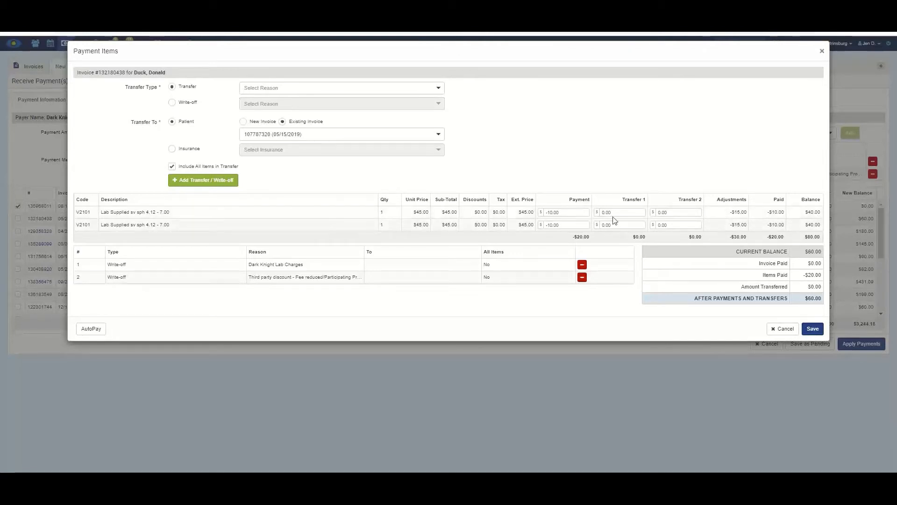
{"action": "left_click", "coordinate": [601, 215]}
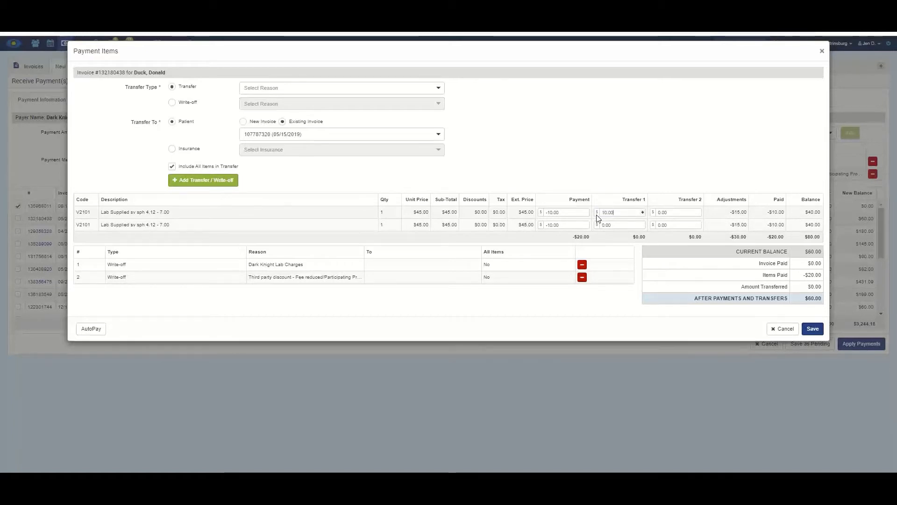
{"action": "type", "text": "10.00"}
{"action": "left_click", "coordinate": [613, 225]}
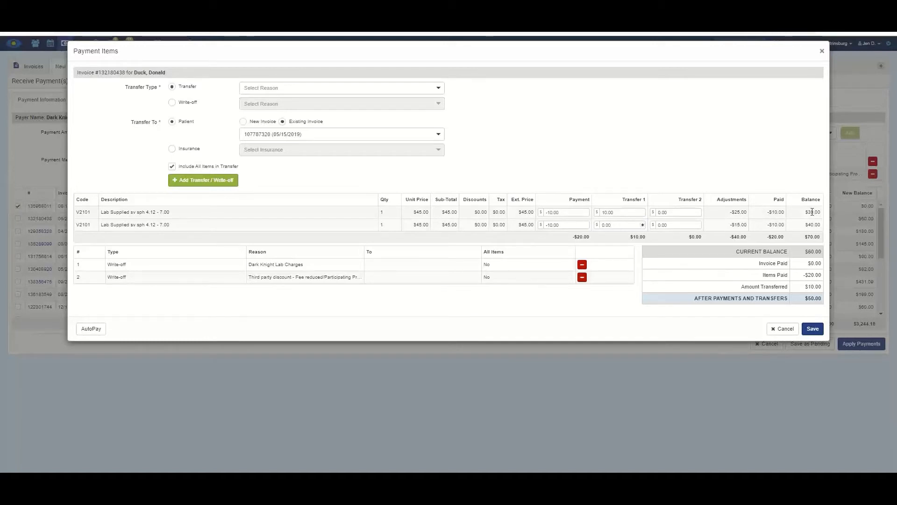
{"action": "left_click", "coordinate": [617, 225]}
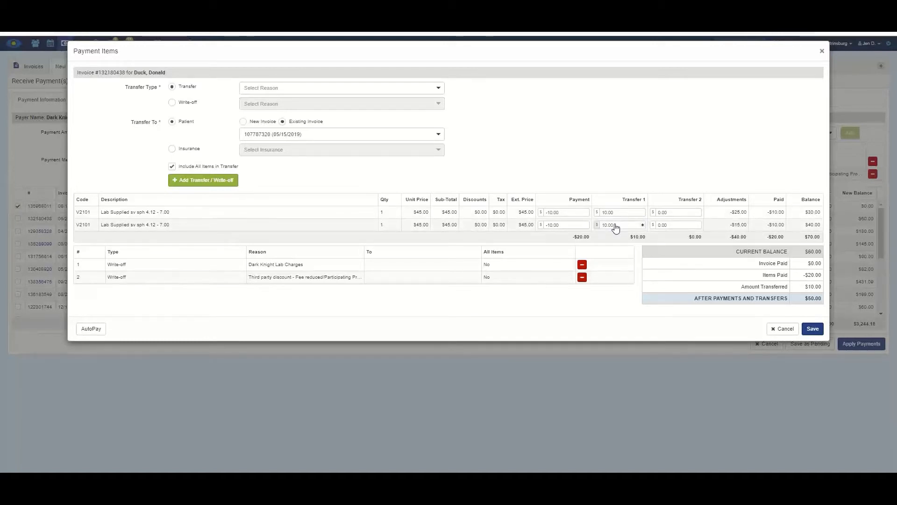
{"action": "left_click", "coordinate": [639, 245]}
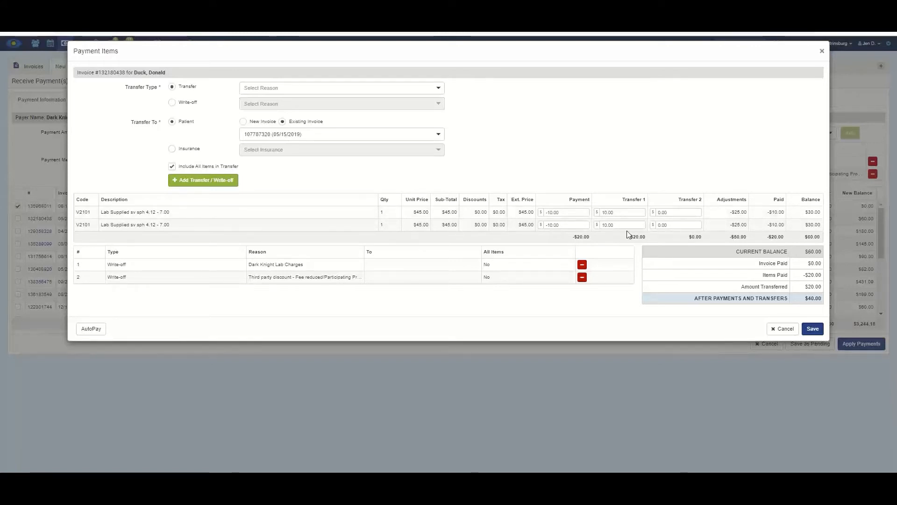
- Enter a 30.00 Transfer 2 on both V2101 lab lines
{"action": "left_click", "coordinate": [659, 213]}
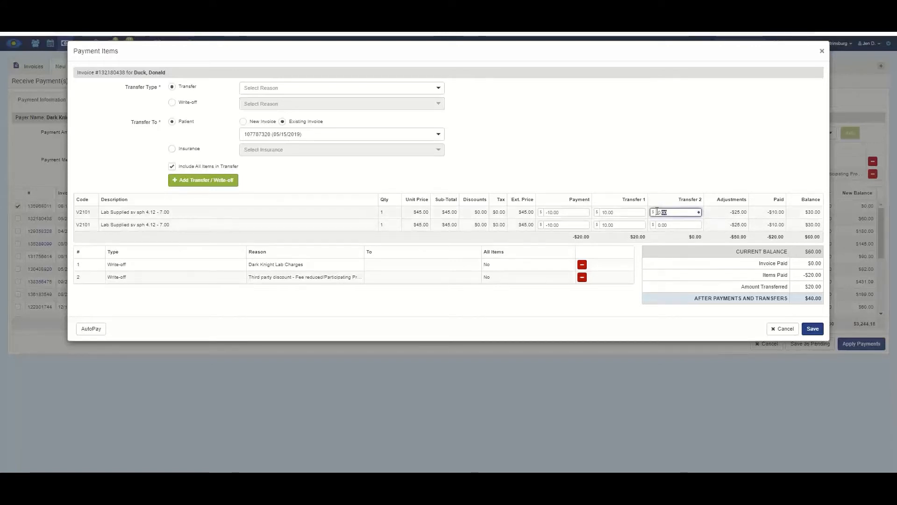
{"action": "type", "text": "10"}
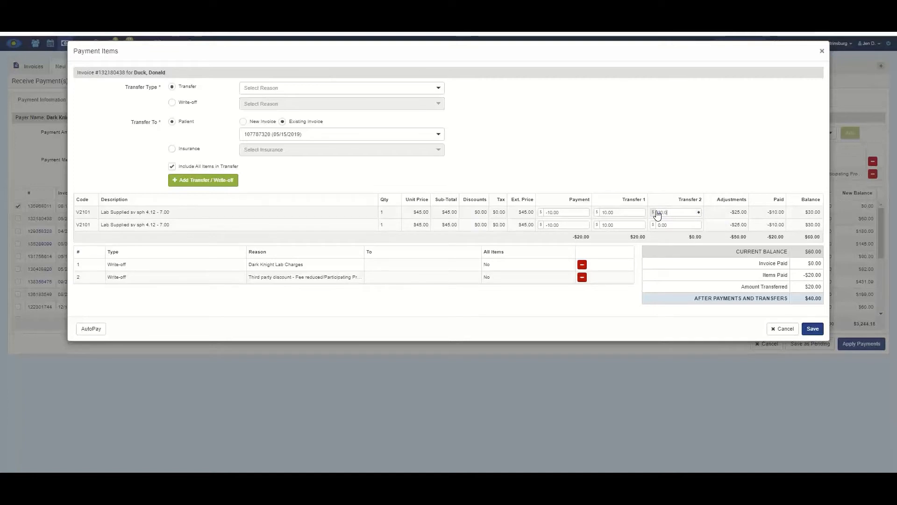
{"action": "left_click", "coordinate": [676, 225]}
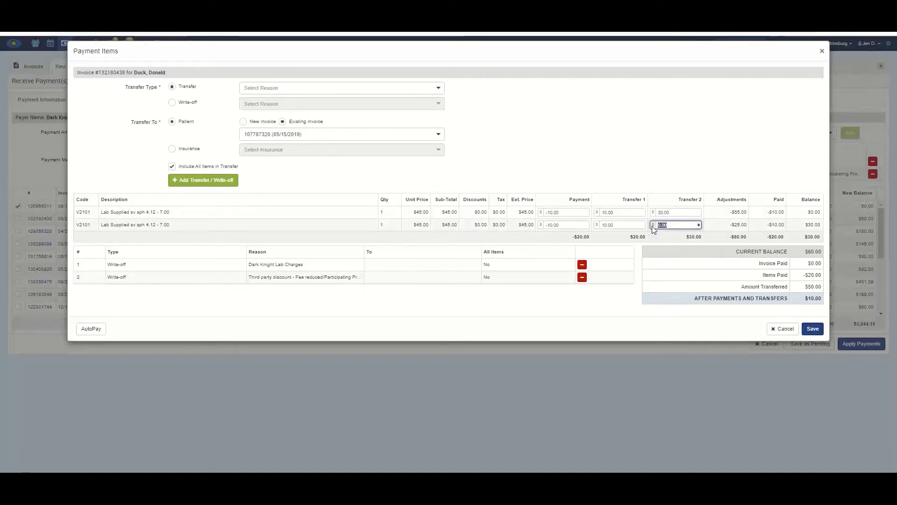
{"action": "type", "text": "30"}
{"action": "left_click", "coordinate": [677, 166]}
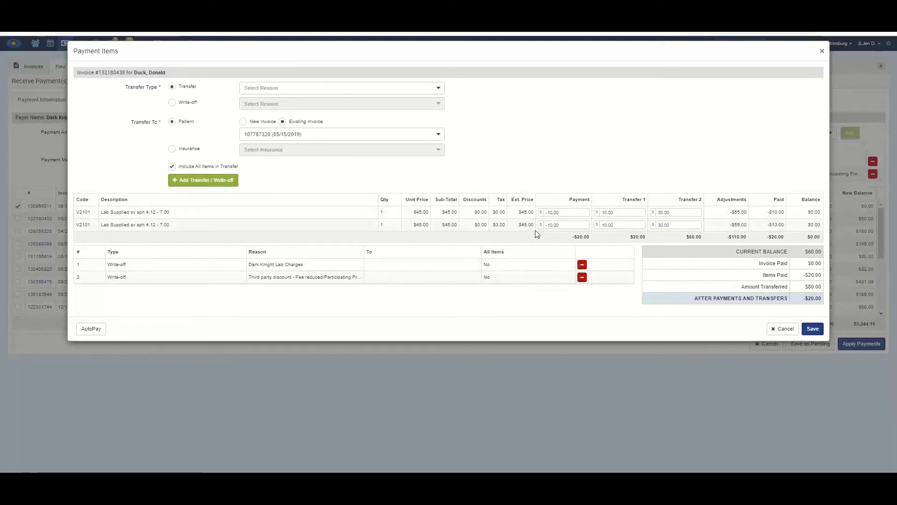
- Save invoice 132180438's item payments and open those for invoice 129358328's E&M Level 5 line
{"action": "left_click", "coordinate": [813, 329]}
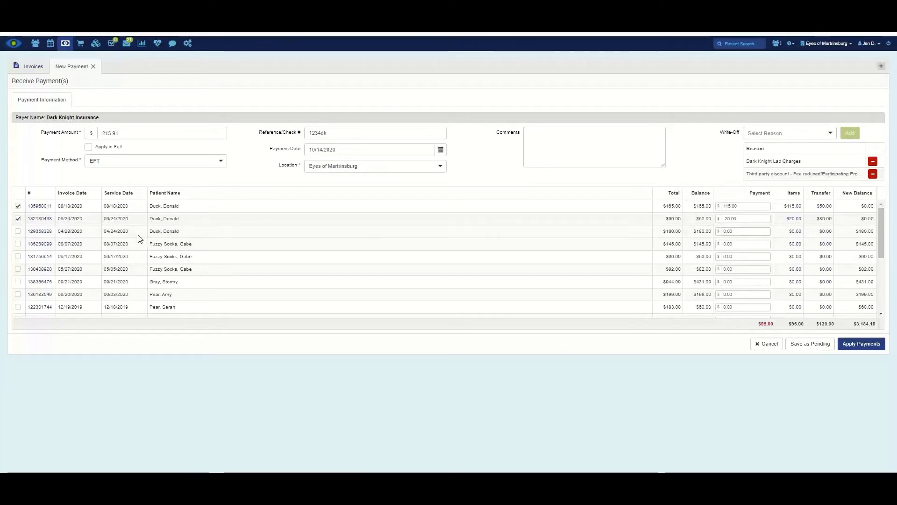
{"action": "left_click", "coordinate": [795, 231]}
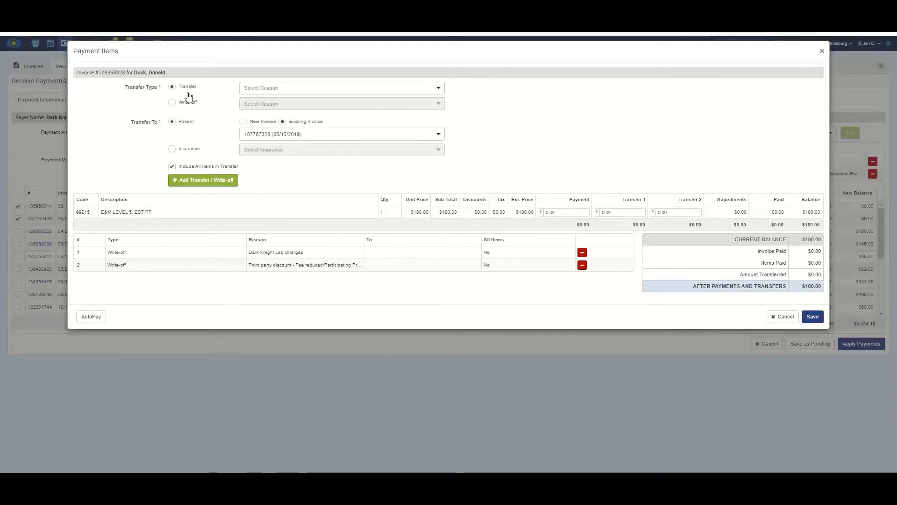
{"action": "left_click", "coordinate": [280, 95]}
- Add a Coinsurance/Copay transfer to a new patient invoice on invoice 129358328
{"action": "left_click", "coordinate": [281, 117]}
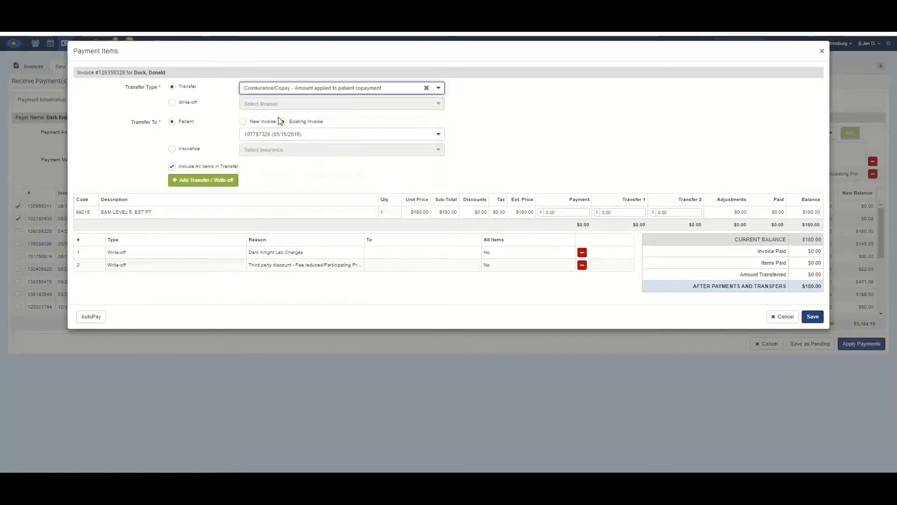
{"action": "left_click", "coordinate": [243, 122]}
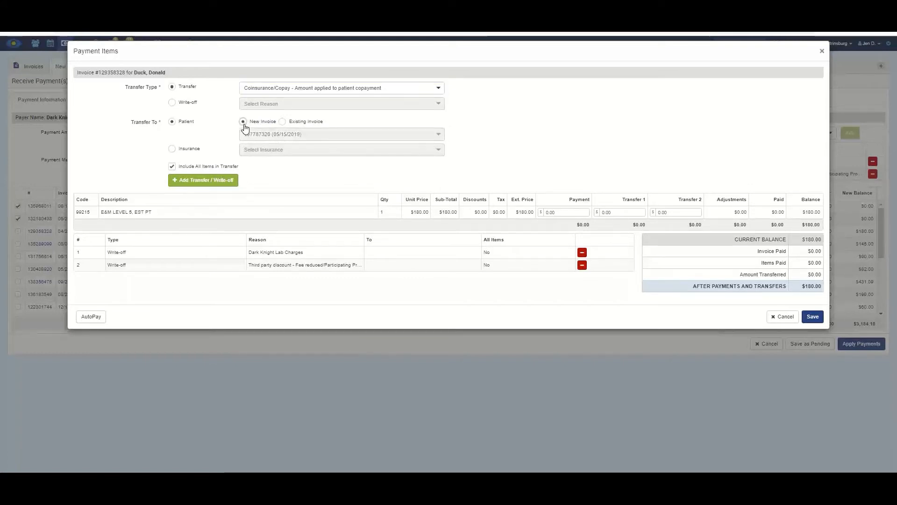
{"action": "left_click", "coordinate": [195, 182]}
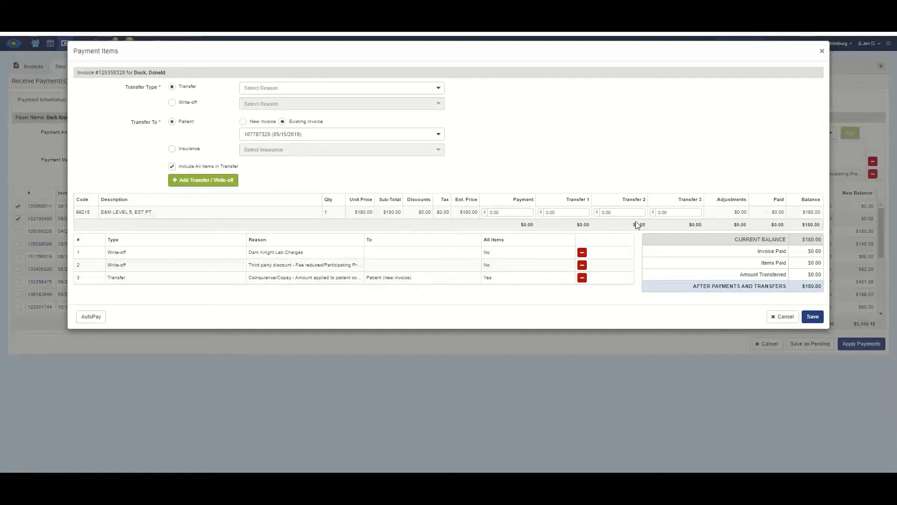
- Enter payment 132.33, Transfer 2 37.67 and Transfer 3 10.00 on the E&M Level 5 line, then save
{"action": "left_click", "coordinate": [660, 213]}
{"action": "type", "text": "10.00"}
{"action": "left_click", "coordinate": [520, 213]}
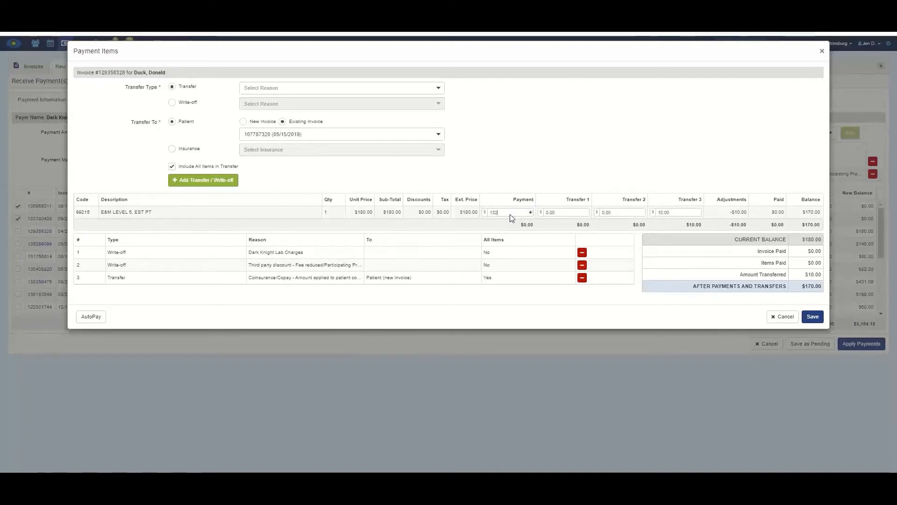
{"action": "type", "text": ".33"}
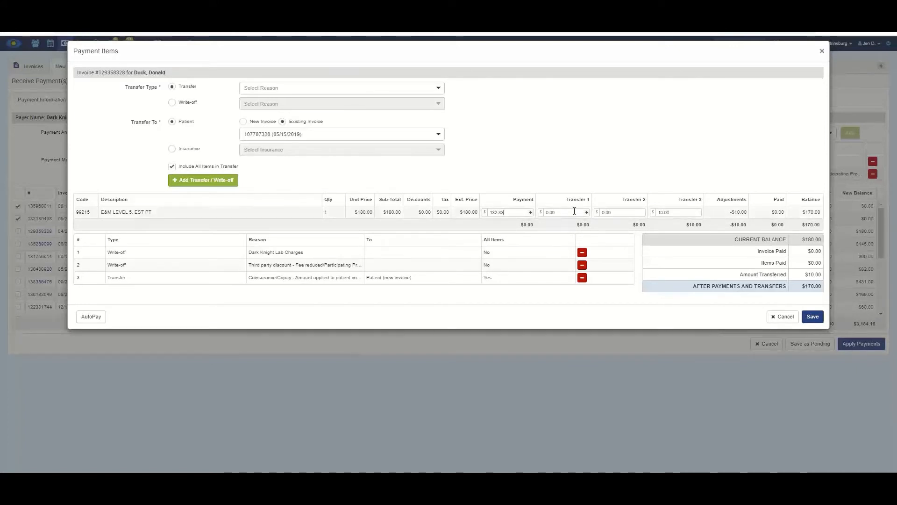
{"action": "left_click", "coordinate": [615, 213]}
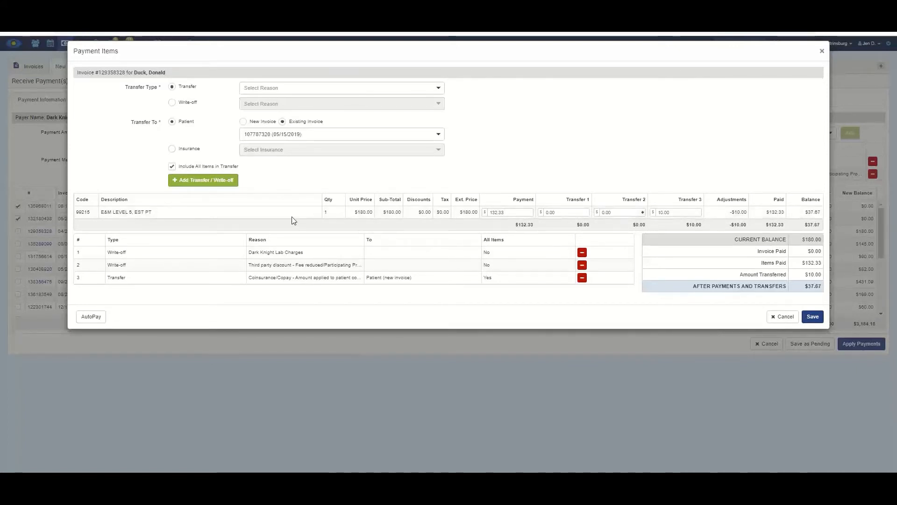
{"action": "left_click_drag", "start_coordinate": [624, 213], "coordinate": [601, 215]}
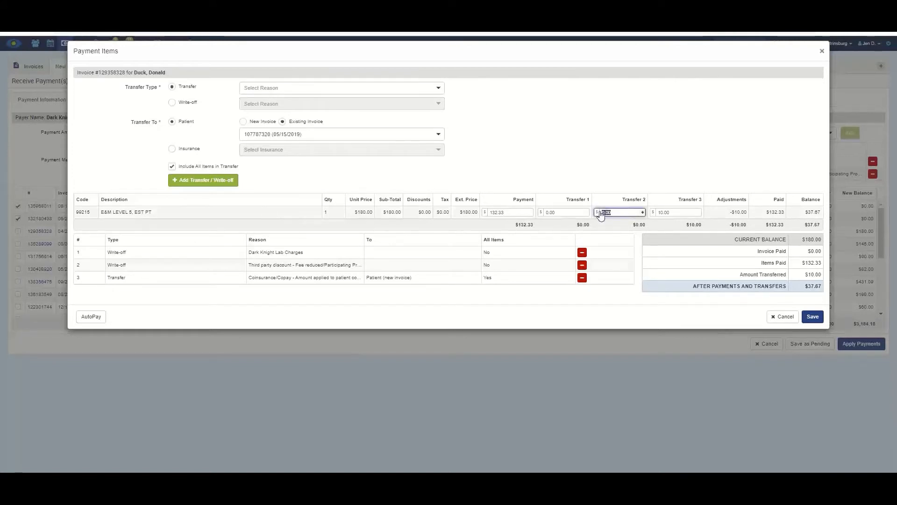
{"action": "type", "text": "37.67"}
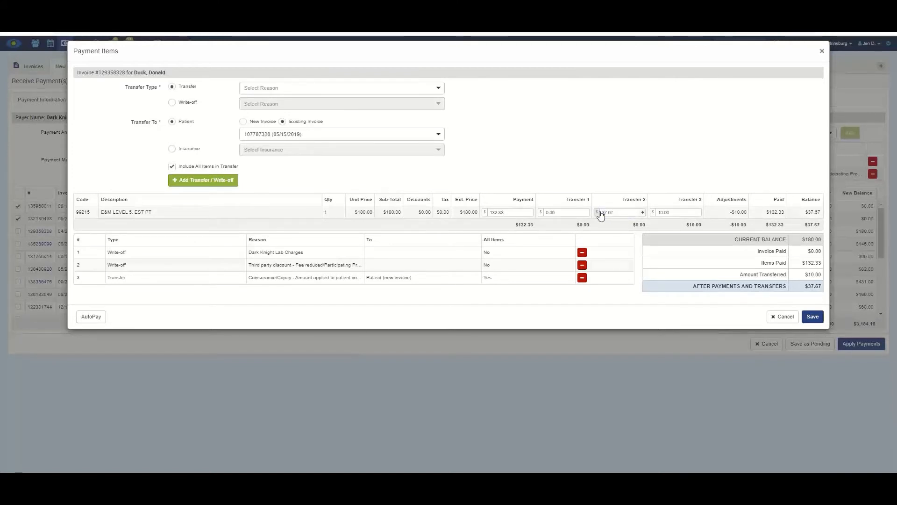
{"action": "key", "text": "Tab"}
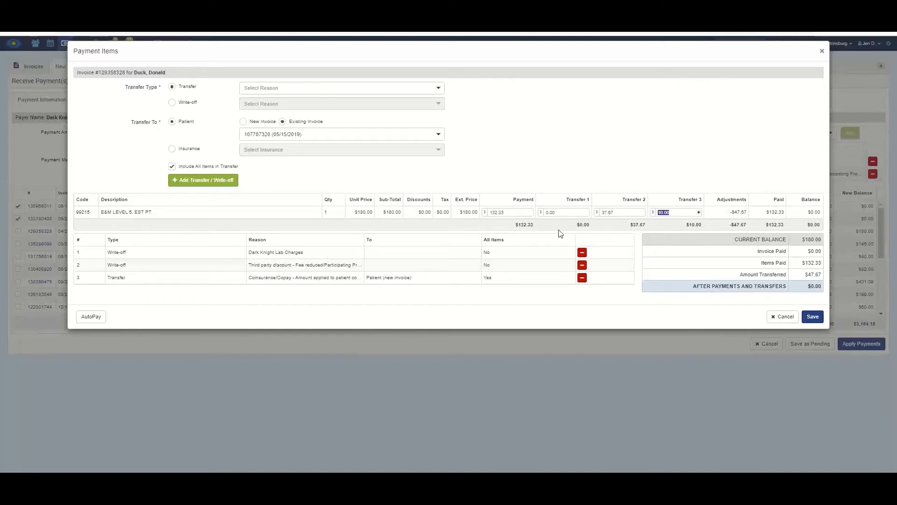
{"action": "left_click", "coordinate": [815, 320]}
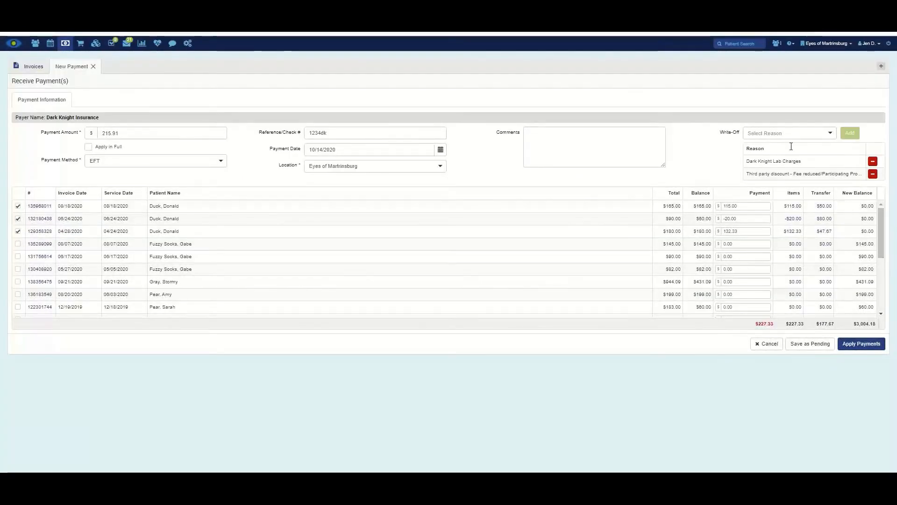
- Open the $90.00 E&M Level 2 invoice's Payment Items, after viewing and cancelling the $145.00 invoice's items
{"action": "left_click", "coordinate": [797, 244]}
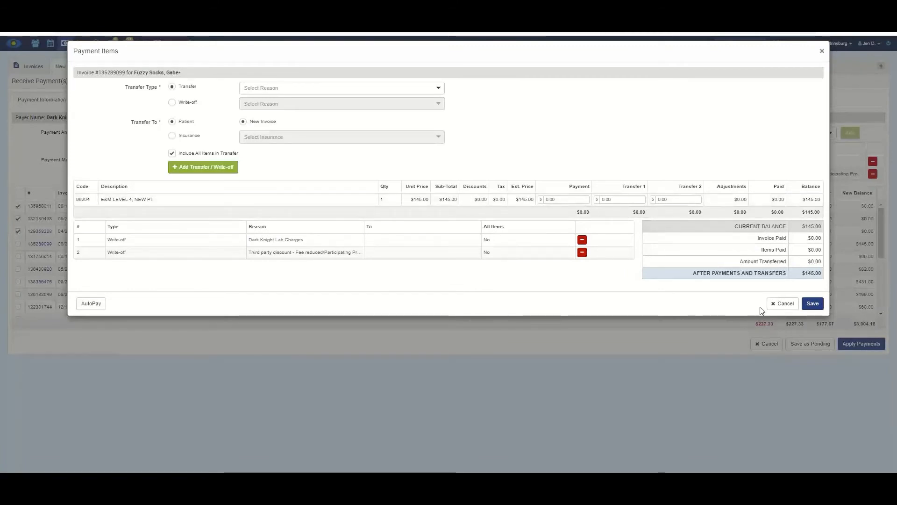
{"action": "left_click", "coordinate": [782, 304]}
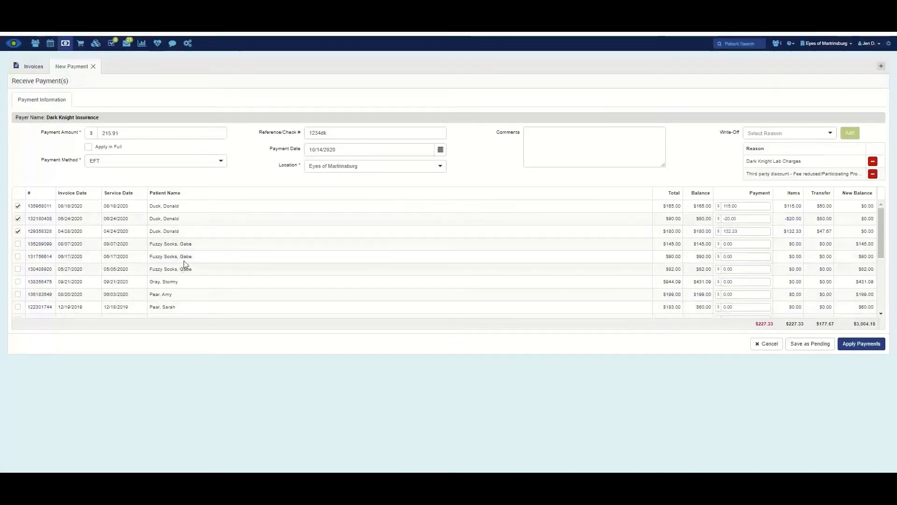
{"action": "left_click", "coordinate": [795, 257]}
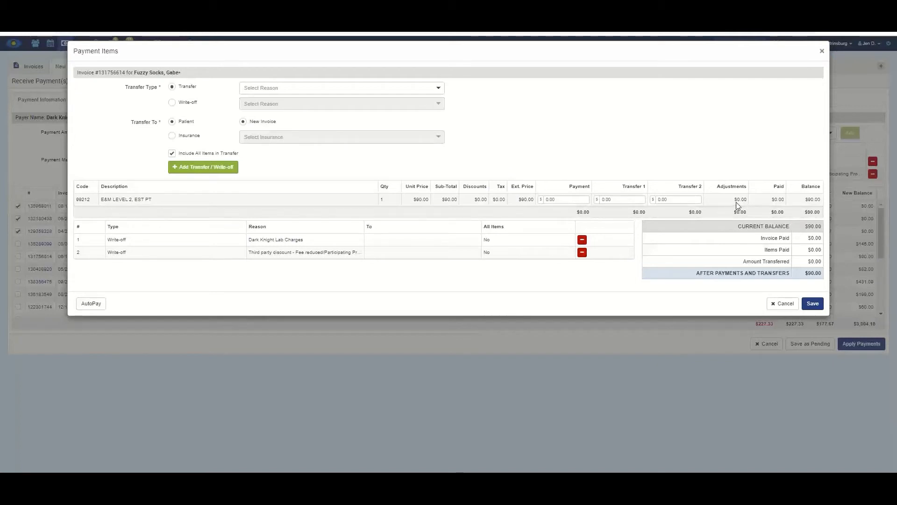
- Clear the mistaken 15 amount and add a Coinsurance/Copay transfer to the patient
{"action": "left_click", "coordinate": [673, 199]}
{"action": "type", "text": "15"}
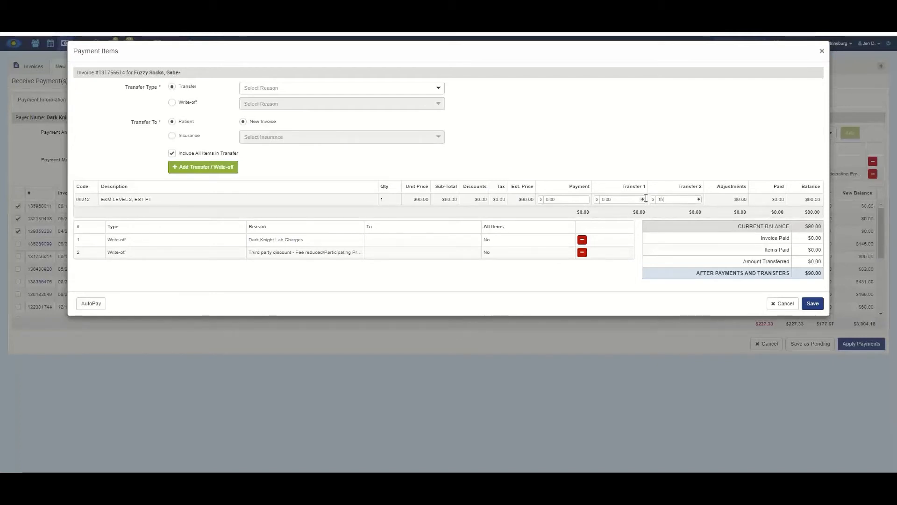
{"action": "left_click_drag", "start_coordinate": [673, 199], "coordinate": [8, 145]}
{"action": "key", "text": "BackSpace"}
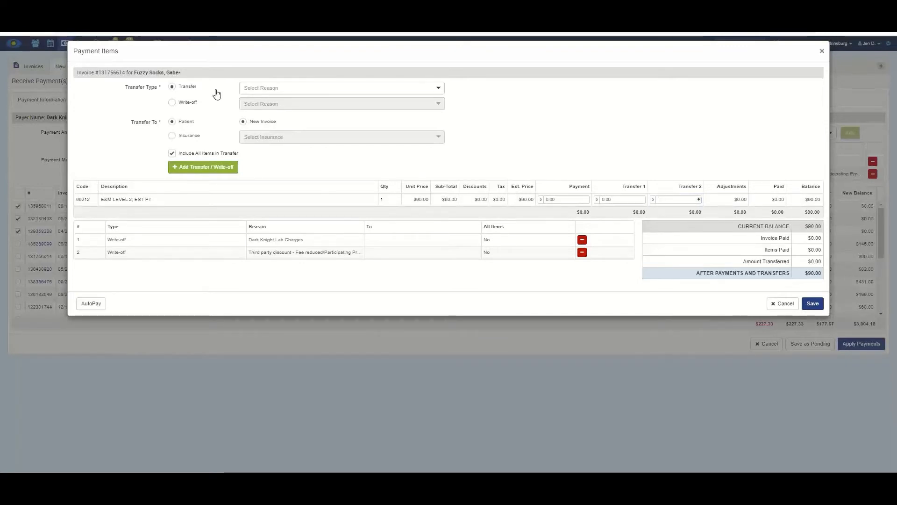
{"action": "left_click", "coordinate": [282, 92]}
{"action": "left_click", "coordinate": [284, 120]}
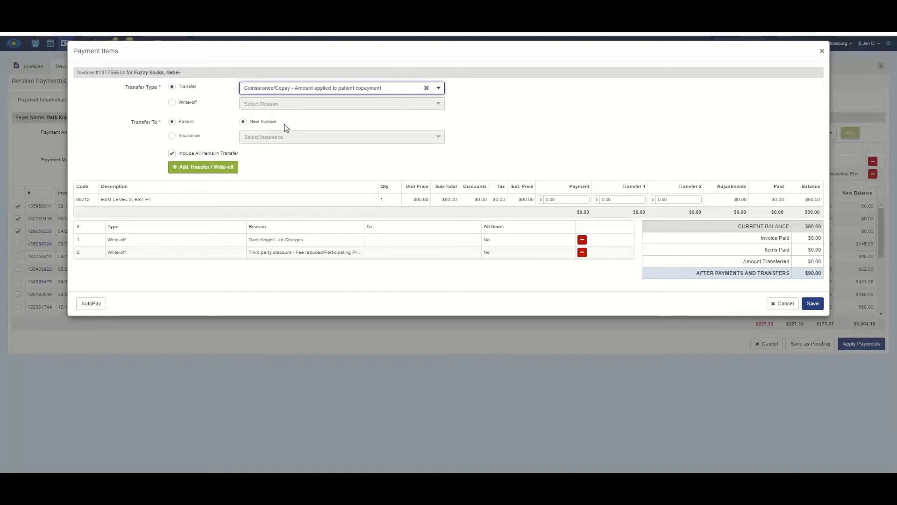
{"action": "left_click", "coordinate": [208, 163]}
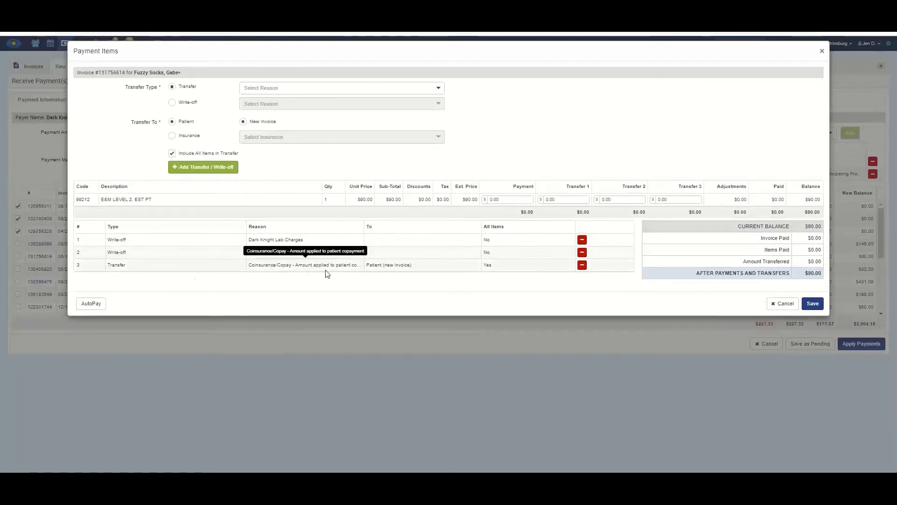
- Enter the $15.00 copay, $34.00 payment and $41.00 discount write-off, then save
{"action": "left_click", "coordinate": [667, 201]}
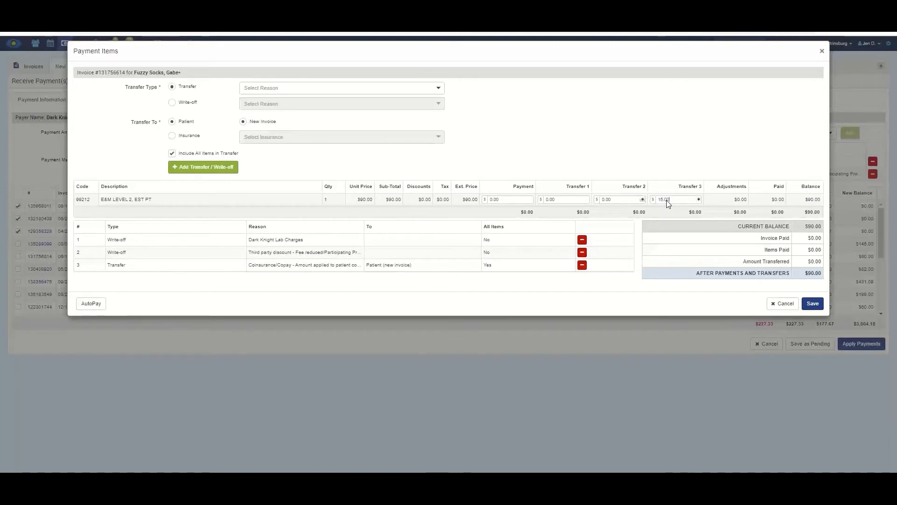
{"action": "left_click", "coordinate": [504, 202]}
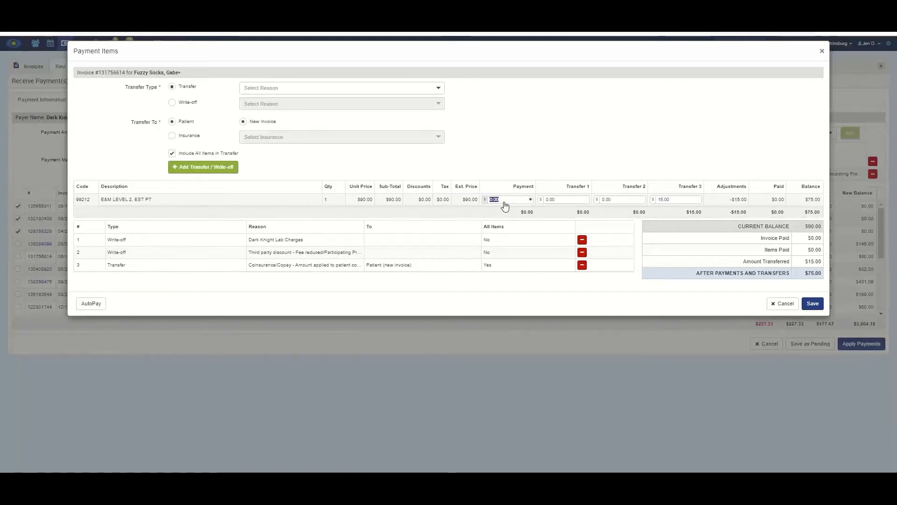
{"action": "type", "text": "34"}
{"action": "key", "text": "Tab"}
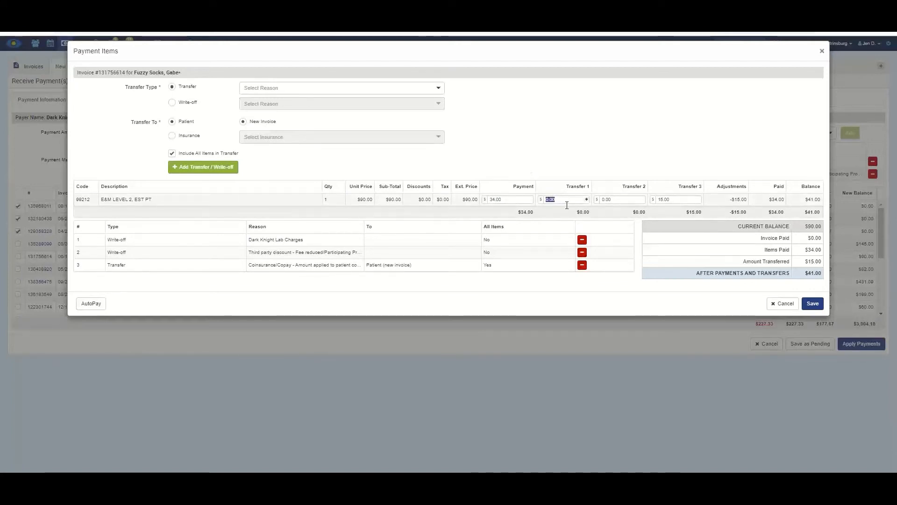
{"action": "key", "text": "Tab"}
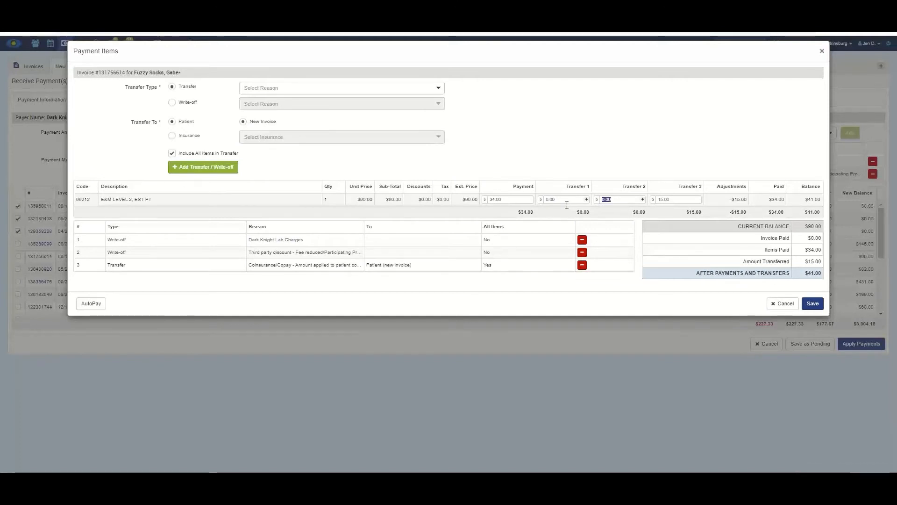
{"action": "key", "text": "Tab"}
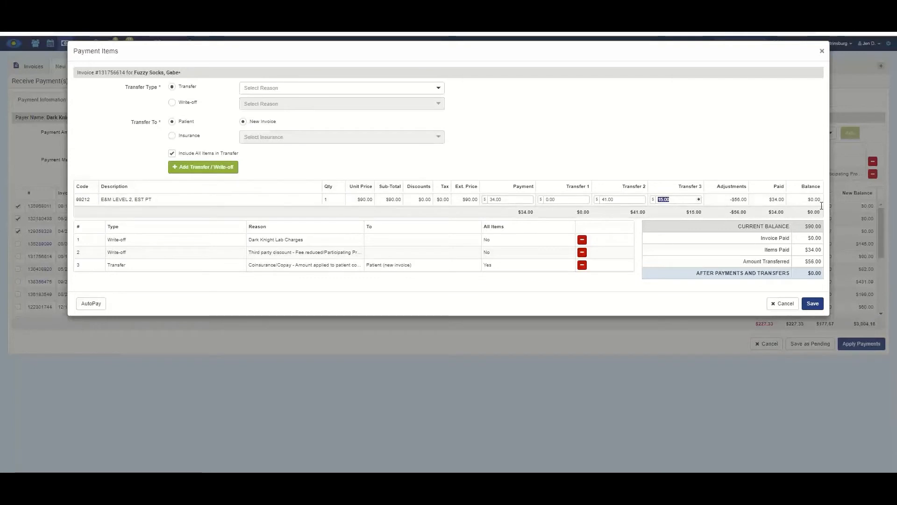
{"action": "left_click", "coordinate": [814, 307]}
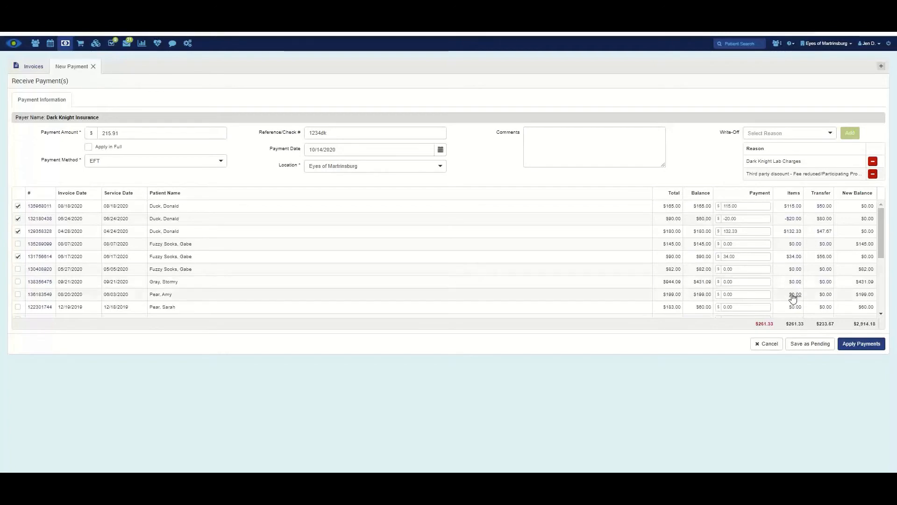
- Open the $431.09 eyewear invoice 138356475's items and review its -$513.00 copay adjustments
{"action": "left_click", "coordinate": [793, 282]}
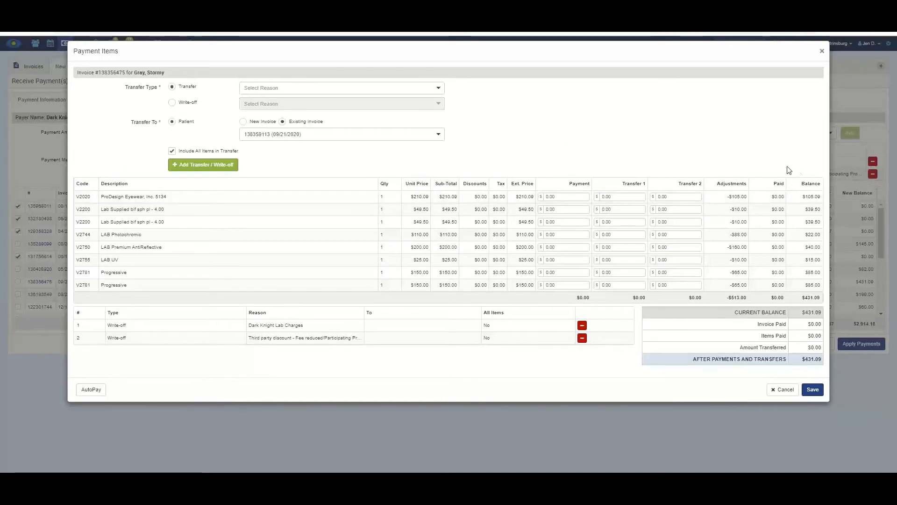
{"action": "mouse_move", "coordinate": [745, 201]}
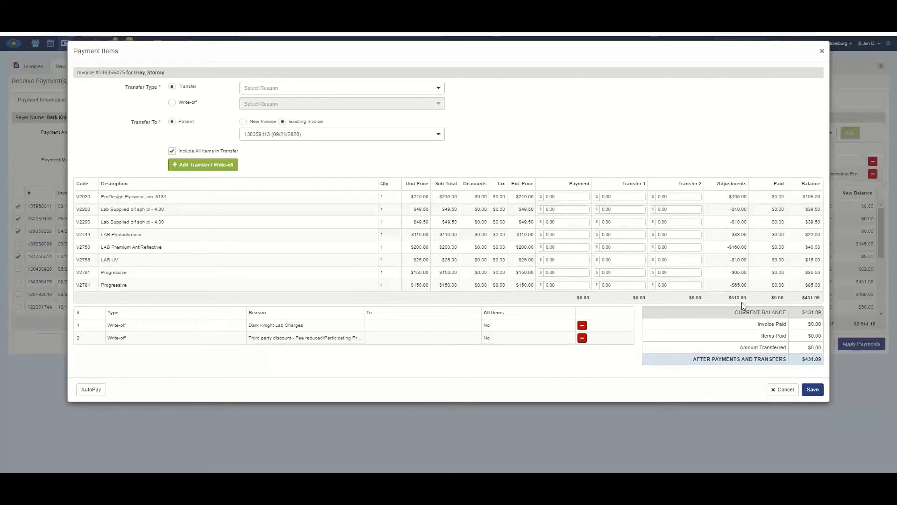
{"action": "mouse_move", "coordinate": [739, 285]}
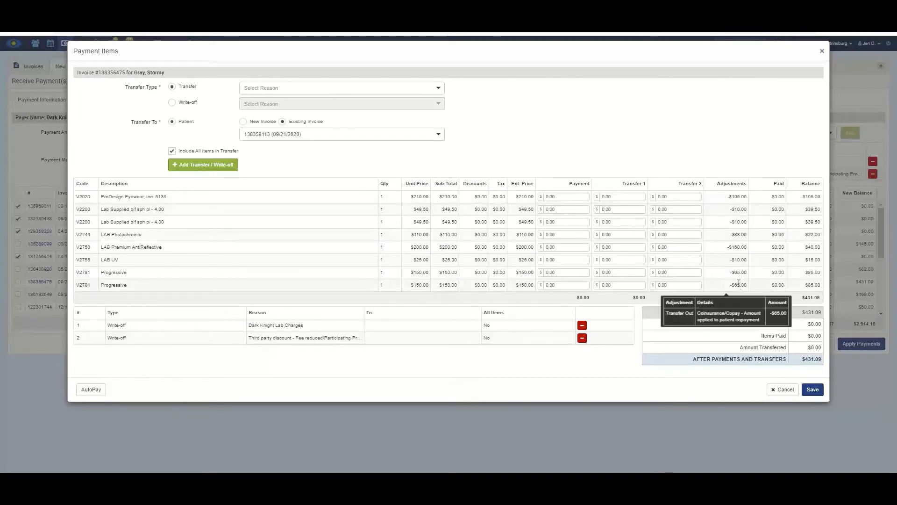
{"action": "mouse_move", "coordinate": [739, 258]}
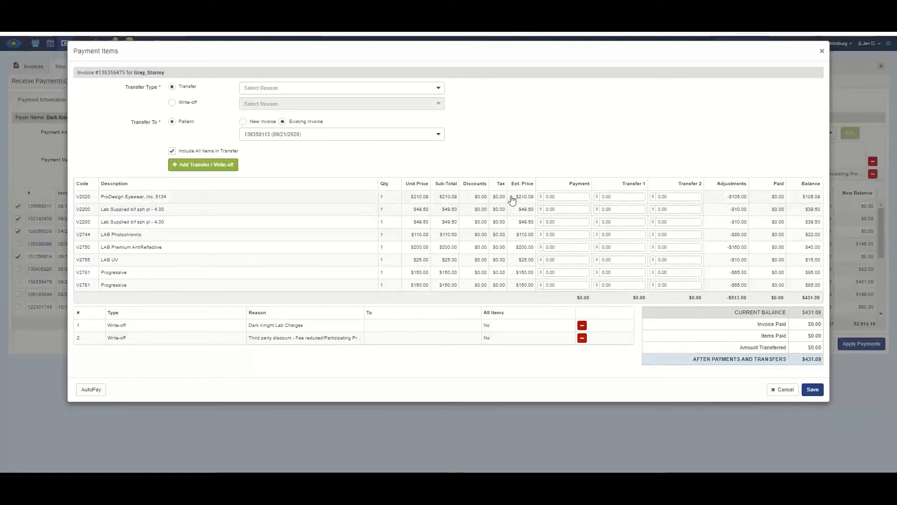
- Enter payments of 72.00 on the ProDesign frame line and 8.00 on the next two lines
{"action": "left_click", "coordinate": [546, 197]}
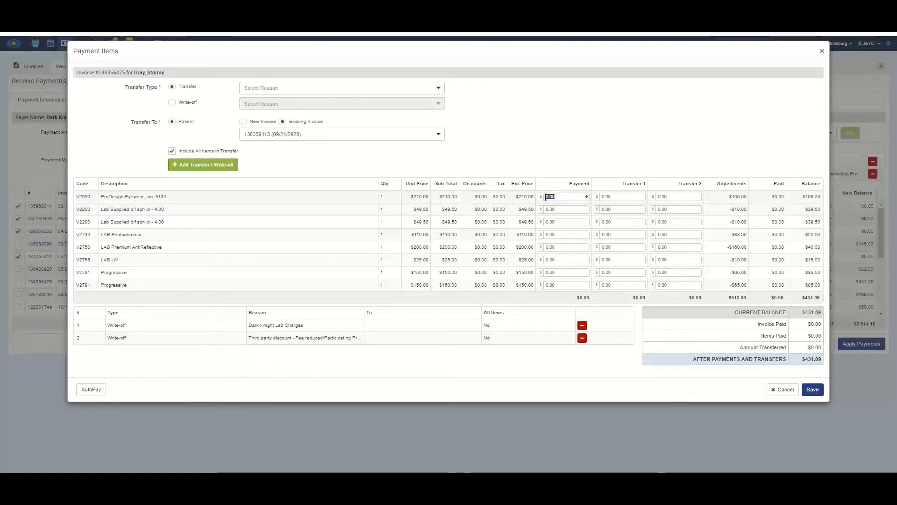
{"action": "type", "text": "72.0"}
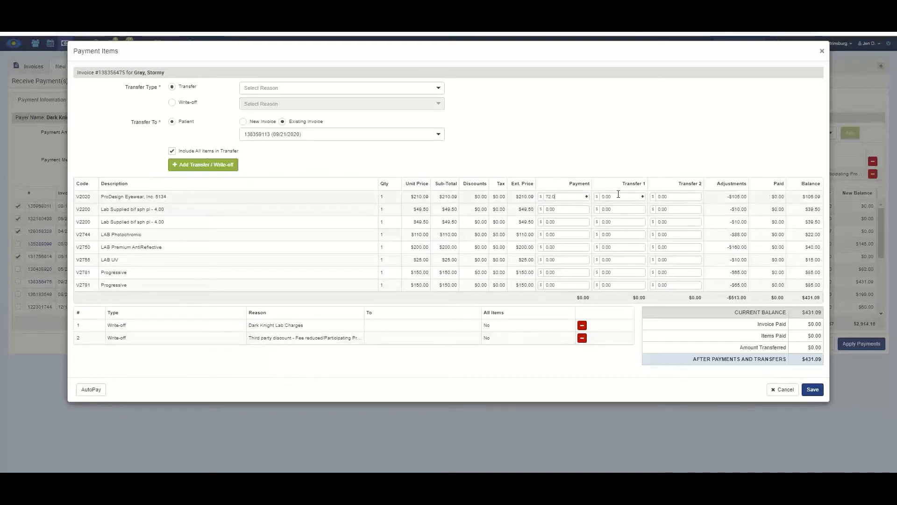
{"action": "key", "text": "Tab"}
{"action": "key", "text": "Tab"}
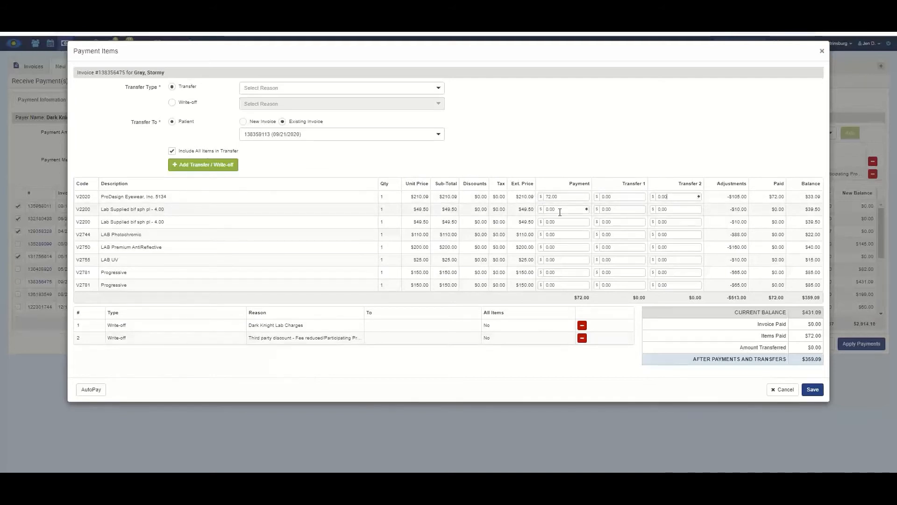
{"action": "left_click", "coordinate": [560, 211]}
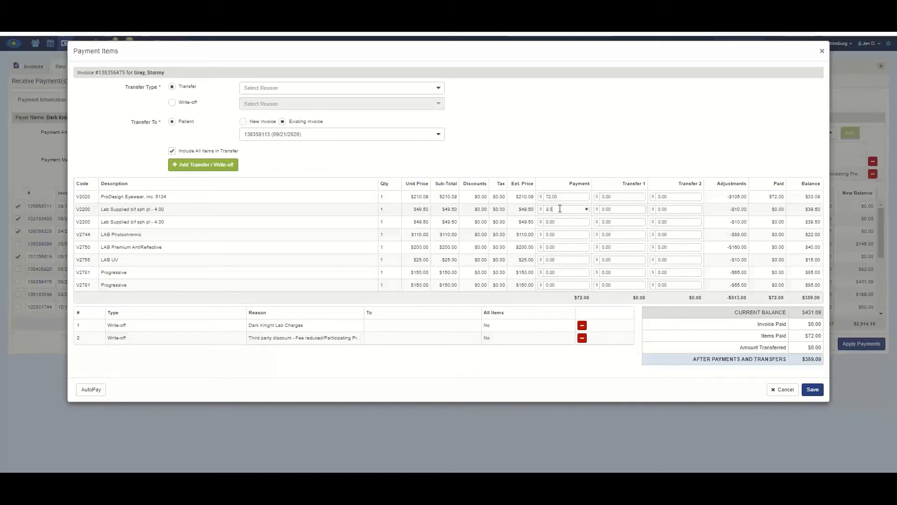
{"action": "key", "text": "Tab"}
{"action": "key", "text": "Tab"}
{"action": "key", "text": "Tab"}
{"action": "type", "text": "8"}
{"action": "left_click", "coordinate": [558, 234]}
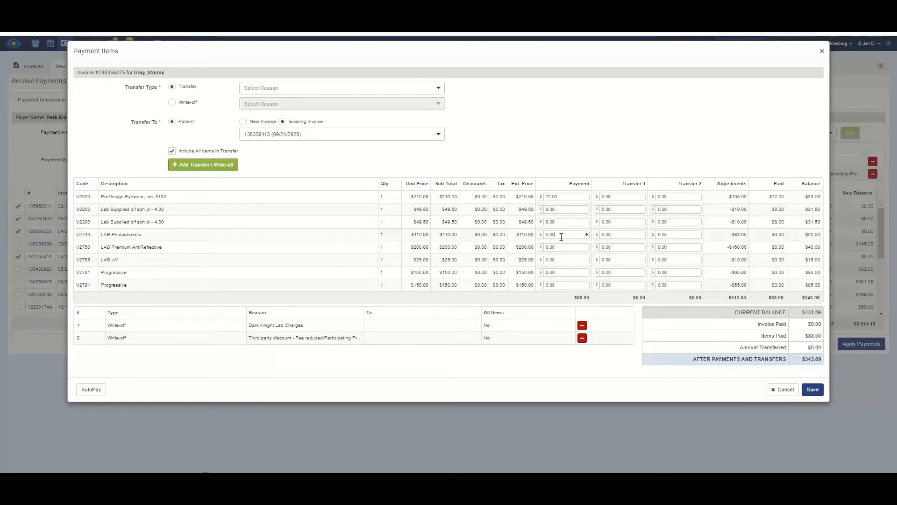
- Enter payments of -35.00 on LAB Photochromic and -52.00 on LAB Premium AntiReflective
{"action": "left_click", "coordinate": [545, 236]}
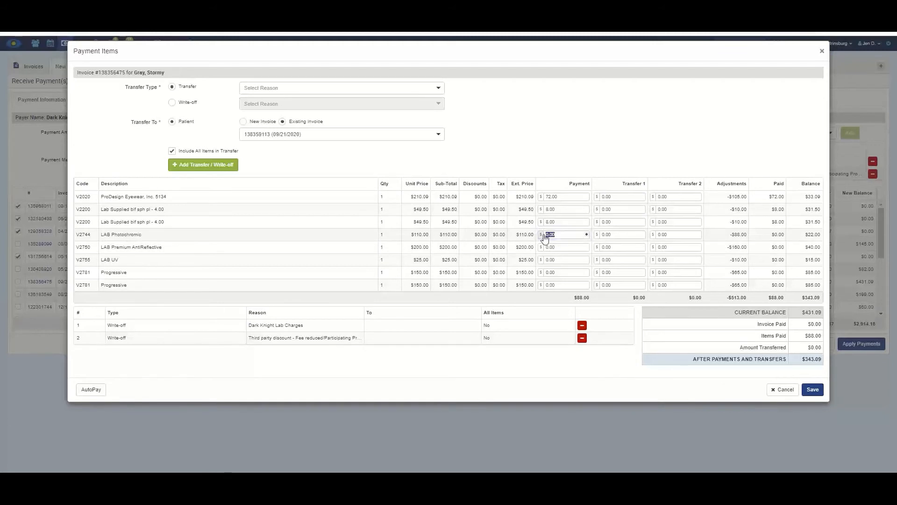
{"action": "type", "text": "-35.00"}
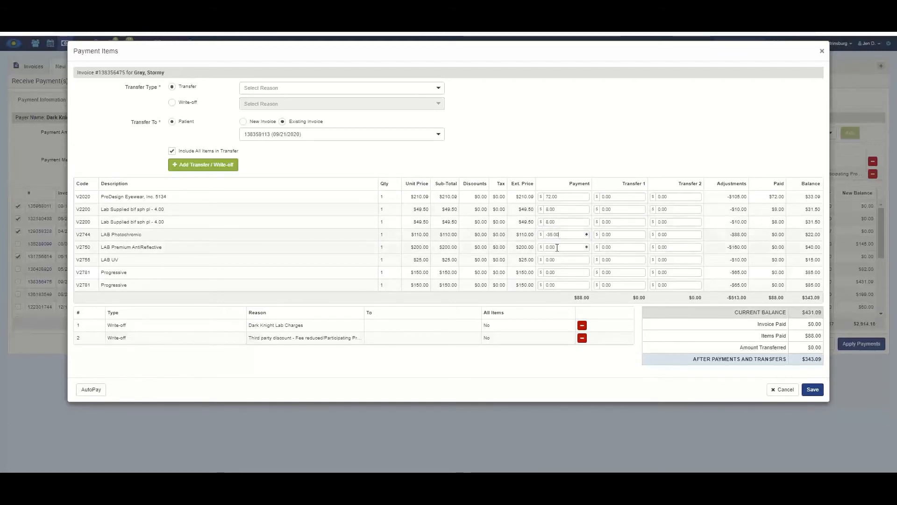
{"action": "left_click", "coordinate": [557, 248]}
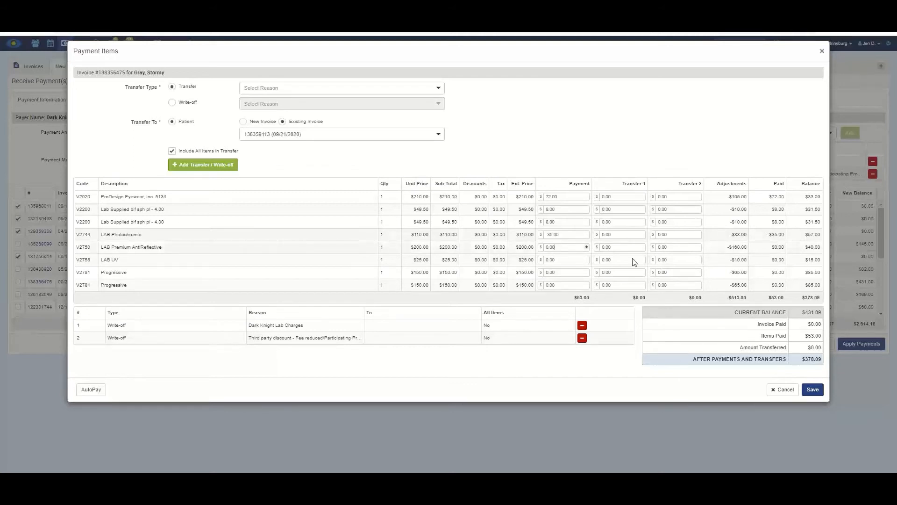
{"action": "left_click", "coordinate": [551, 246]}
{"action": "double_click", "coordinate": [551, 247]}
{"action": "key", "text": "BackSpace"}
{"action": "key", "text": "Tab"}
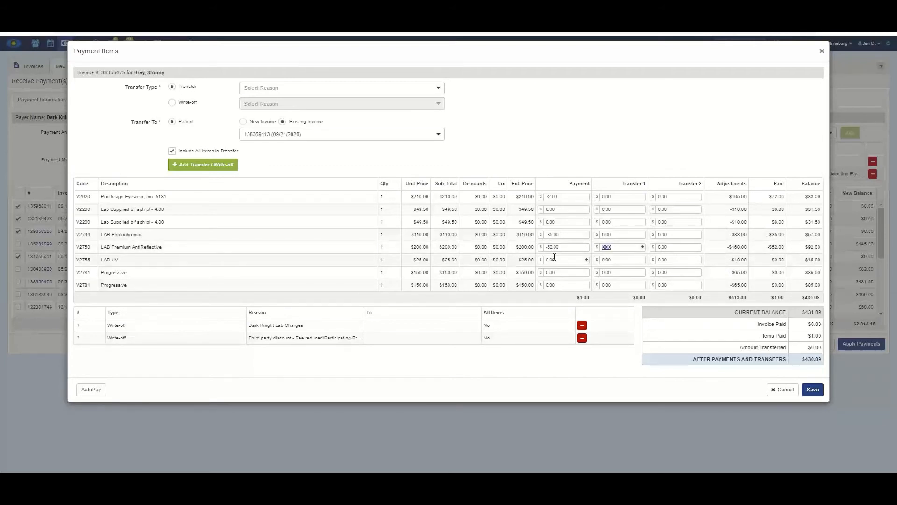
- Enter payments of -7.00 on LAB UV and -48.00 on both Progressive lines
{"action": "left_click_drag", "start_coordinate": [556, 259], "coordinate": [543, 261]}
{"action": "type", "text": "-7"}
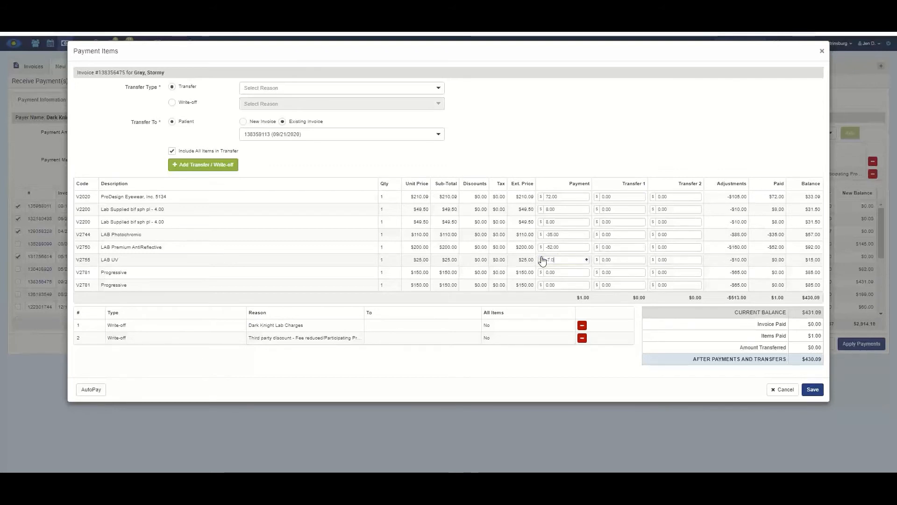
{"action": "key", "text": "Tab"}
{"action": "left_click_drag", "start_coordinate": [555, 273], "coordinate": [542, 276]}
{"action": "type", "text": "-4"}
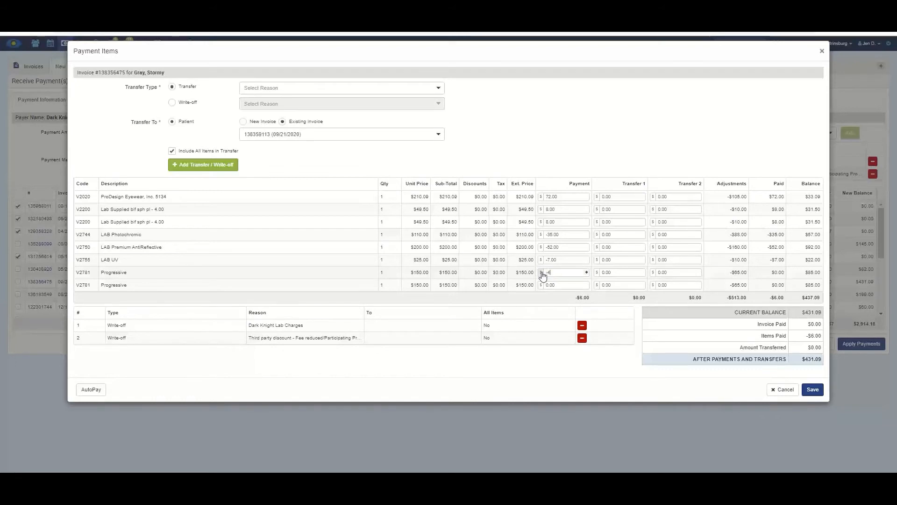
{"action": "type", "text": "8.00"}
{"action": "left_click_drag", "start_coordinate": [556, 286], "coordinate": [546, 286]}
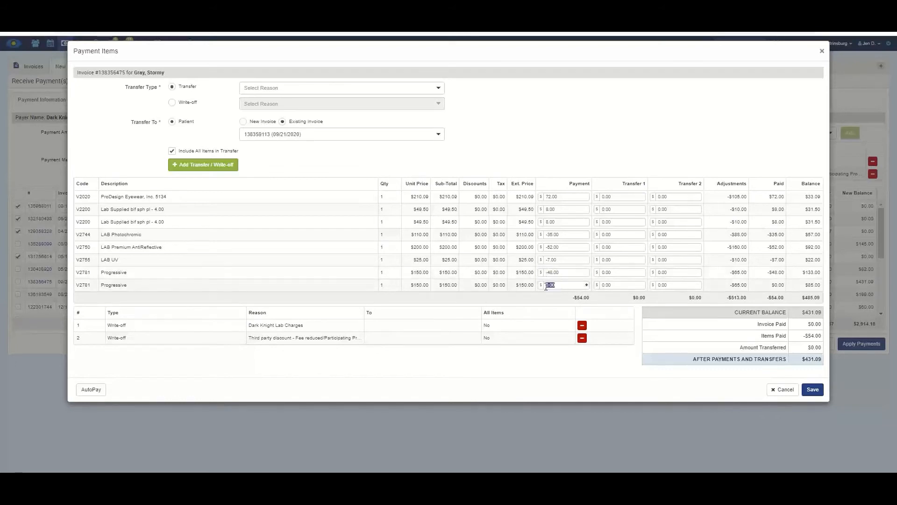
{"action": "type", "text": "-48.00"}
{"action": "left_click", "coordinate": [571, 301]}
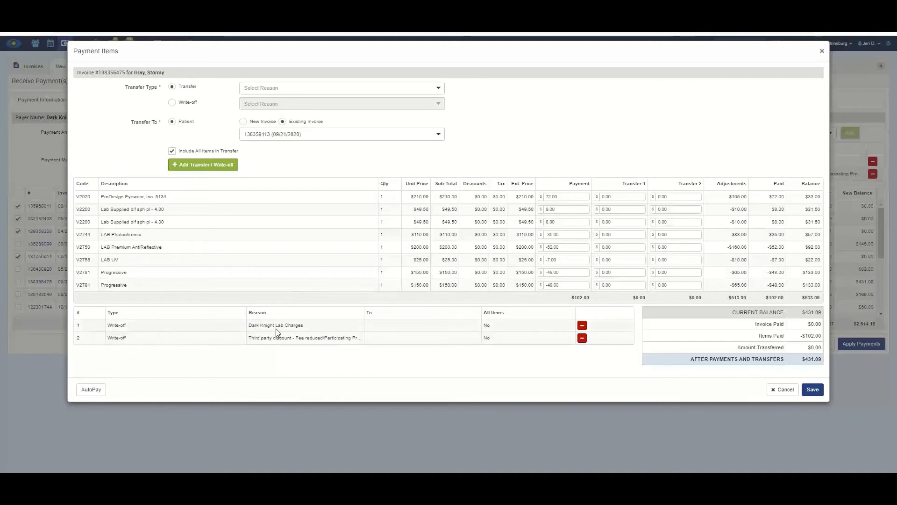
- Enter Transfer 1 amounts 35.00, 52.00, 7.00, 48.00 and 48.00 on the lens lines
{"action": "left_click", "coordinate": [608, 235]}
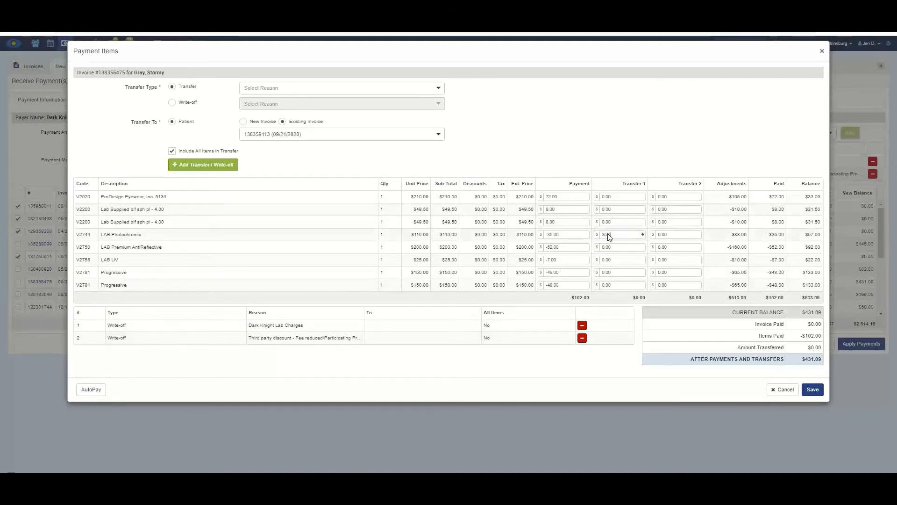
{"action": "type", "text": "35"}
{"action": "key", "text": "Tab"}
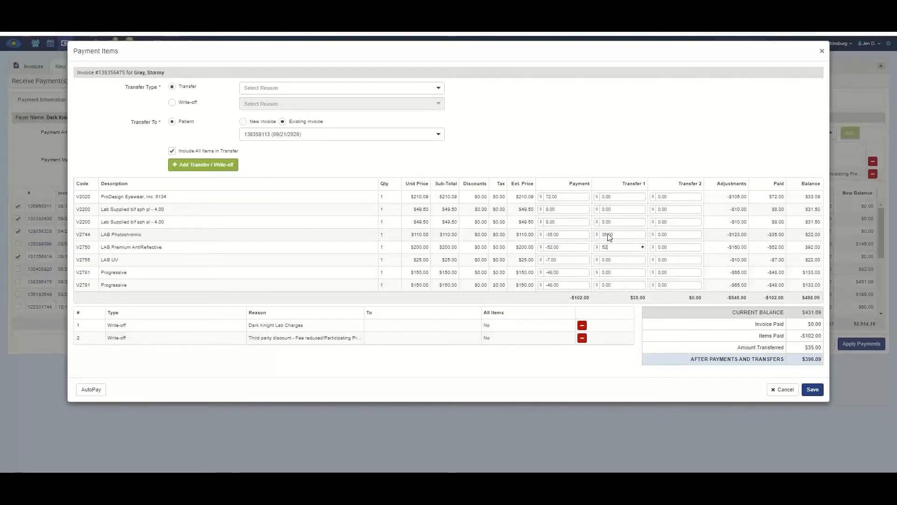
{"action": "key", "text": "Tab"}
{"action": "key", "text": "Tab"}
{"action": "key", "text": "Tab"}
{"action": "type", "text": "7"}
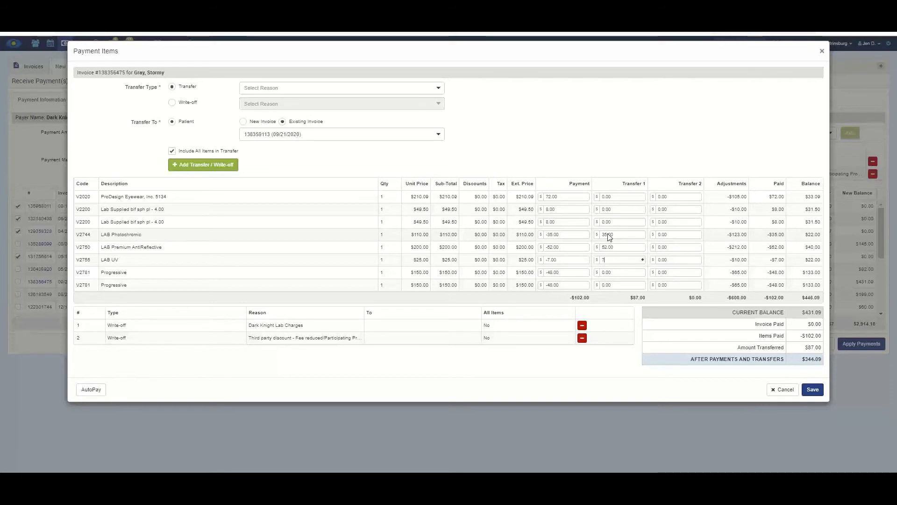
{"action": "key", "text": "Tab"}
{"action": "type", "text": "4"}
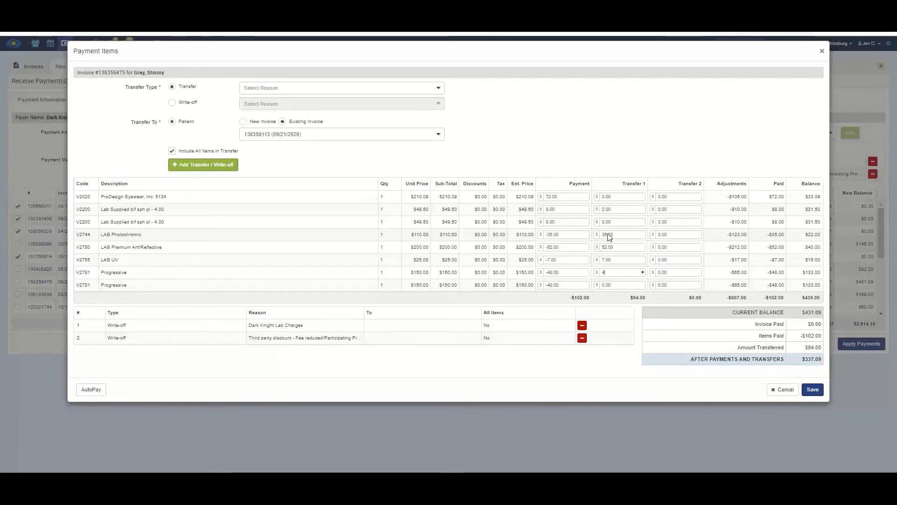
{"action": "type", "text": "8"}
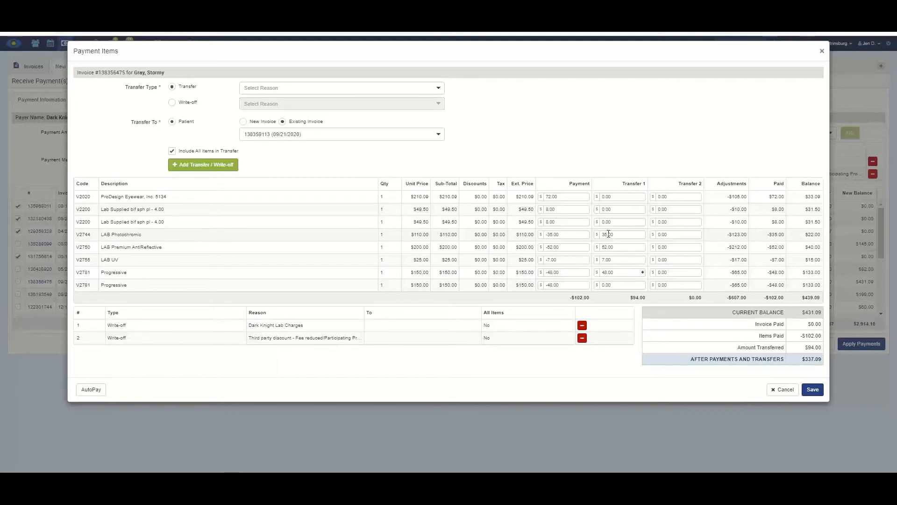
{"action": "left_click", "coordinate": [616, 285]}
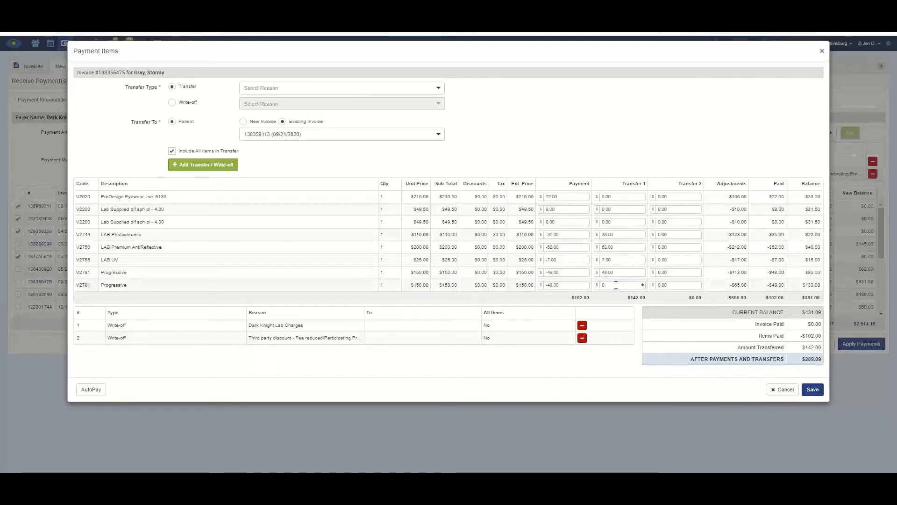
{"action": "key", "text": "BackSpace"}
{"action": "type", "text": "48.0"}
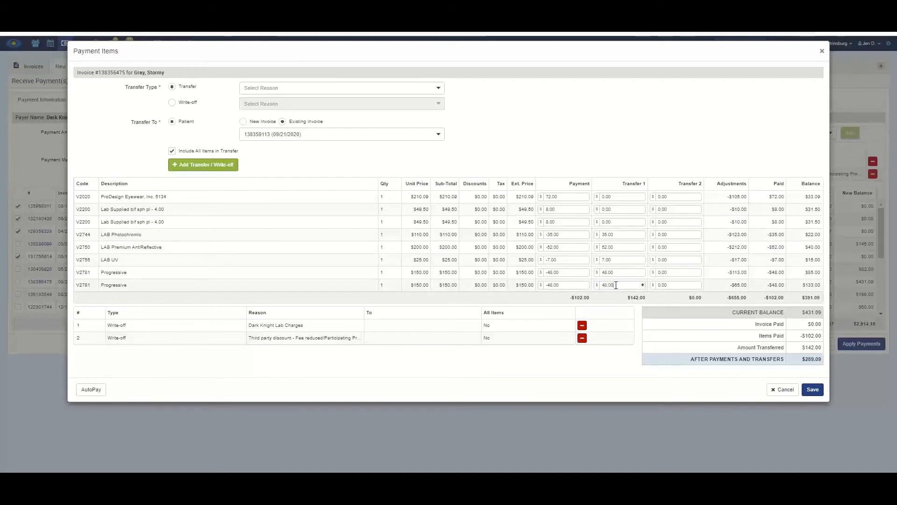
{"action": "key", "text": "Tab"}
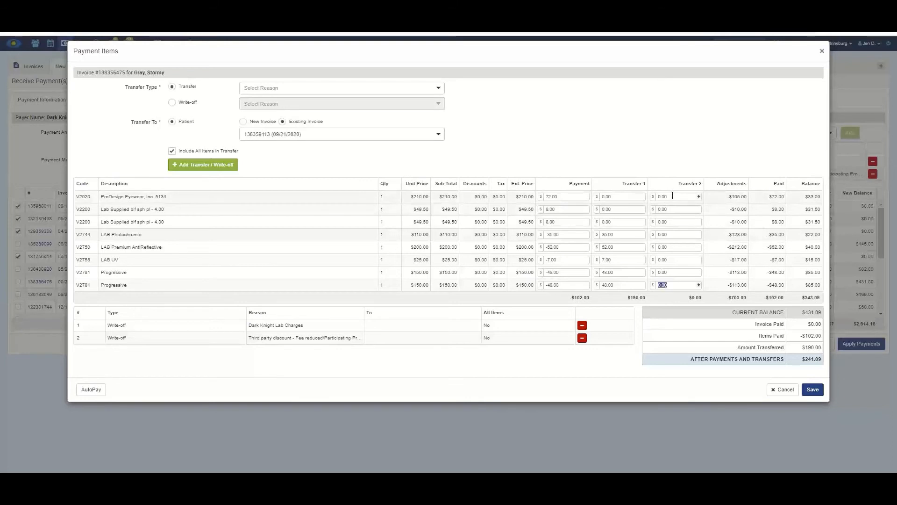
- Enter Transfer 2 amounts 33.09, 31.50, 31.50 and 22.00 on the first four lines
{"action": "left_click", "coordinate": [652, 199]}
{"action": "type", "text": "33."}
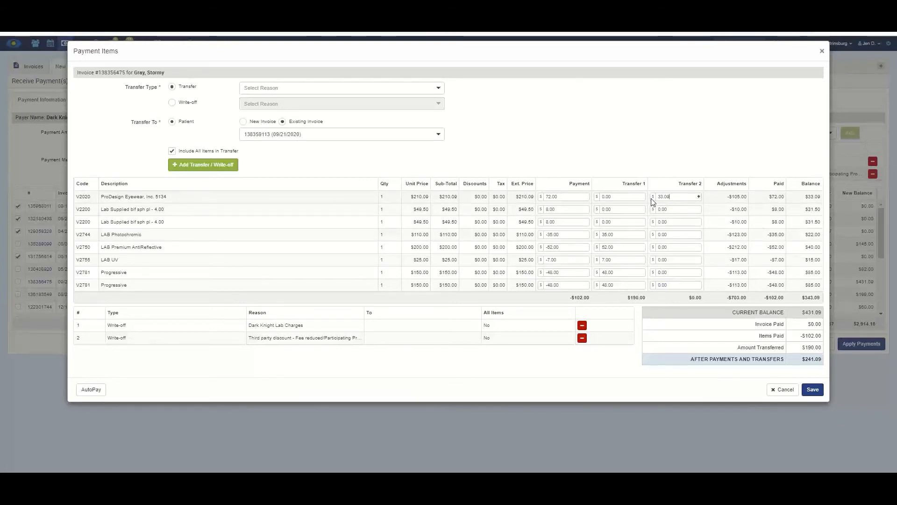
{"action": "type", "text": "09"}
{"action": "key", "text": "Tab"}
{"action": "key", "text": "Tab"}
{"action": "key", "text": "Tab"}
{"action": "type", "text": "31.50"}
{"action": "left_click", "coordinate": [668, 222]}
{"action": "type", "text": "31"}
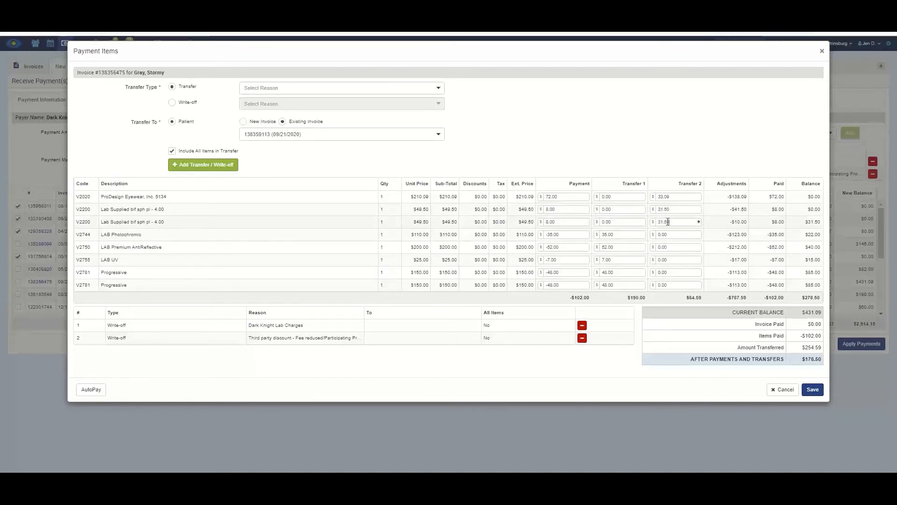
{"action": "key", "text": "Tab"}
{"action": "key", "text": "Tab"}
{"action": "key", "text": "Tab"}
{"action": "type", "text": "22"}
{"action": "key", "text": "Tab"}
{"action": "key", "text": "Tab"}
{"action": "key", "text": "Tab"}
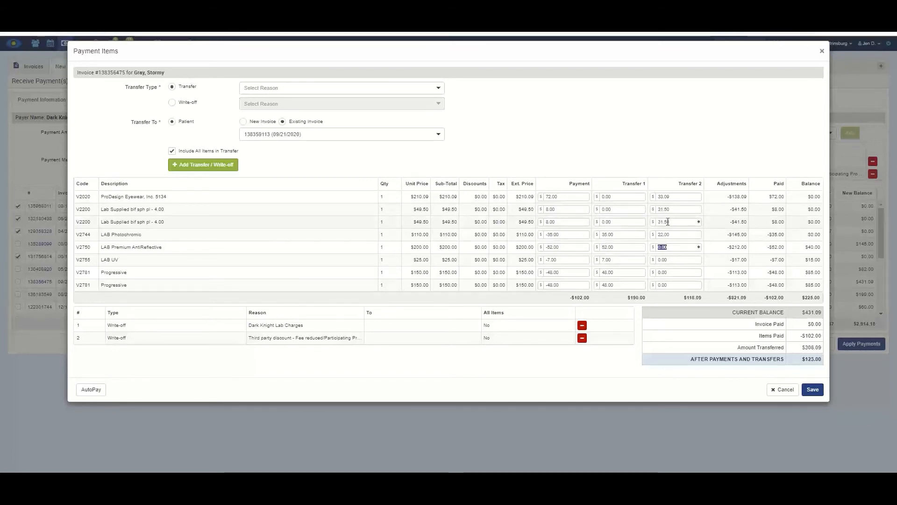
- Enter Transfer 2 amounts 40.00, 15.00, 85.00 and 85.00 on the remaining lines, then save
{"action": "type", "text": "40"}
{"action": "key", "text": "Tab"}
{"action": "key", "text": "Tab"}
{"action": "key", "text": "Tab"}
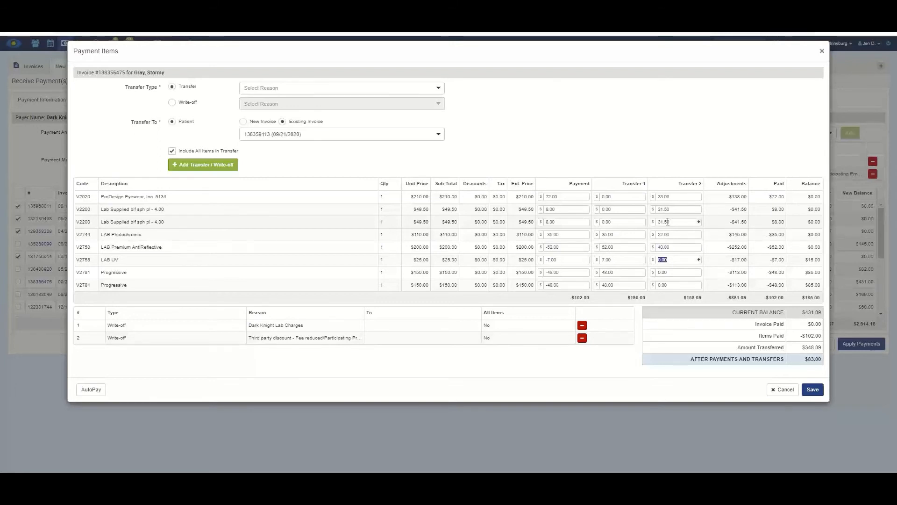
{"action": "type", "text": "15"}
{"action": "key", "text": "Tab"}
{"action": "key", "text": "Tab"}
{"action": "key", "text": "Tab"}
{"action": "type", "text": "85"}
{"action": "key", "text": "Tab"}
{"action": "key", "text": "Tab"}
{"action": "key", "text": "Tab"}
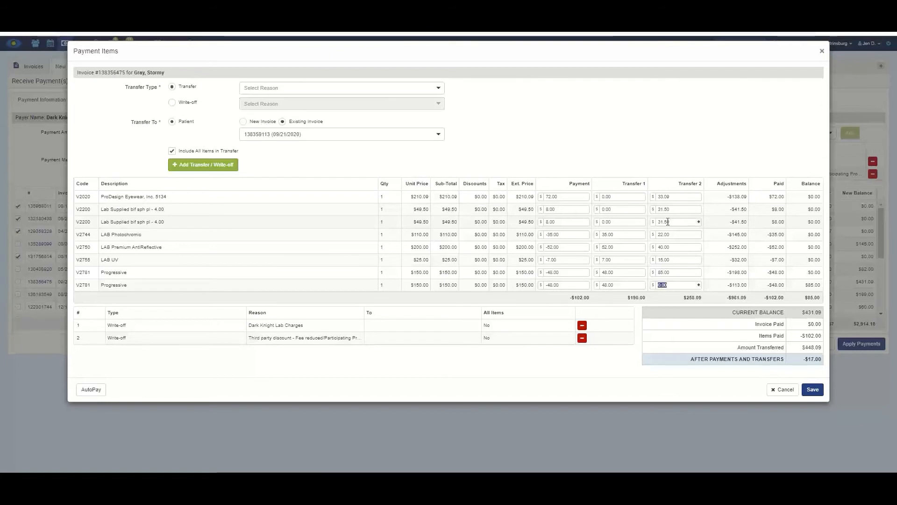
{"action": "key", "text": "Tab"}
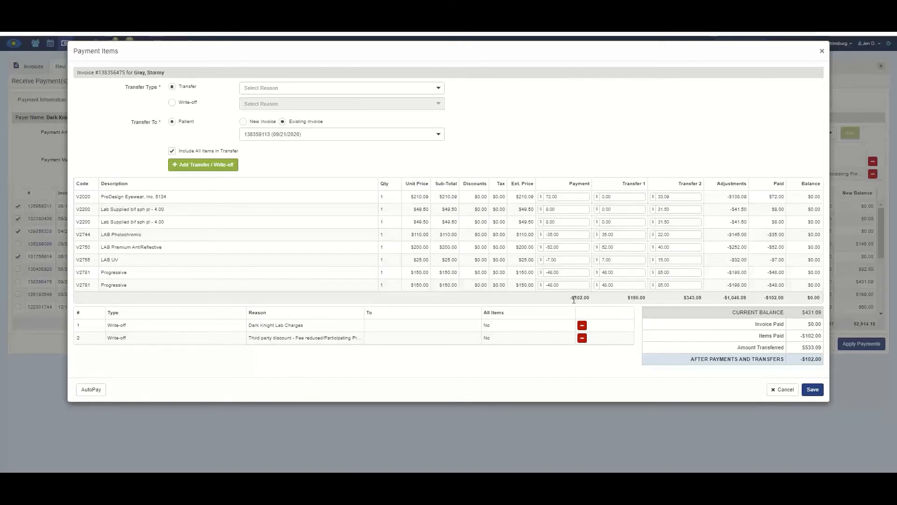
{"action": "left_click", "coordinate": [818, 394]}
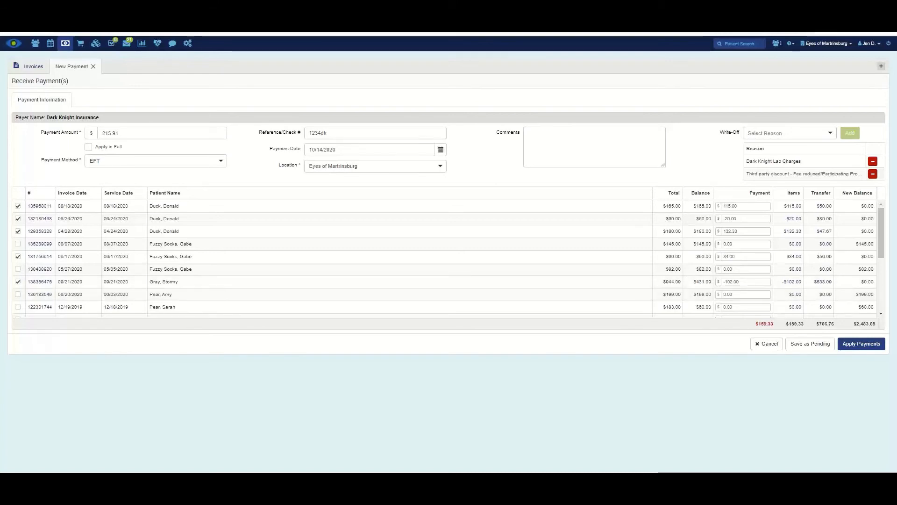
- Open the $199.00 invoice's items and enter payments 38.91 on retina imaging and 48.67 on E&M
{"action": "left_click", "coordinate": [644, 294]}
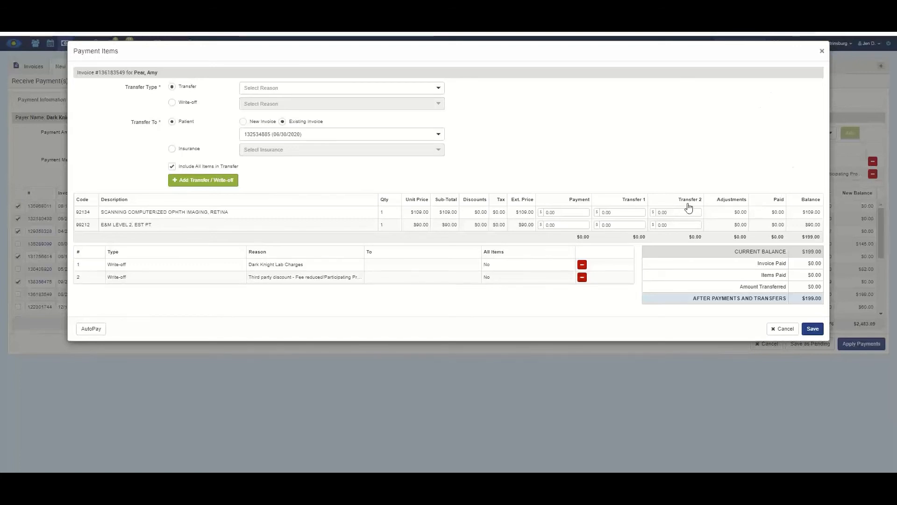
{"action": "left_click_drag", "start_coordinate": [570, 211], "coordinate": [541, 211]}
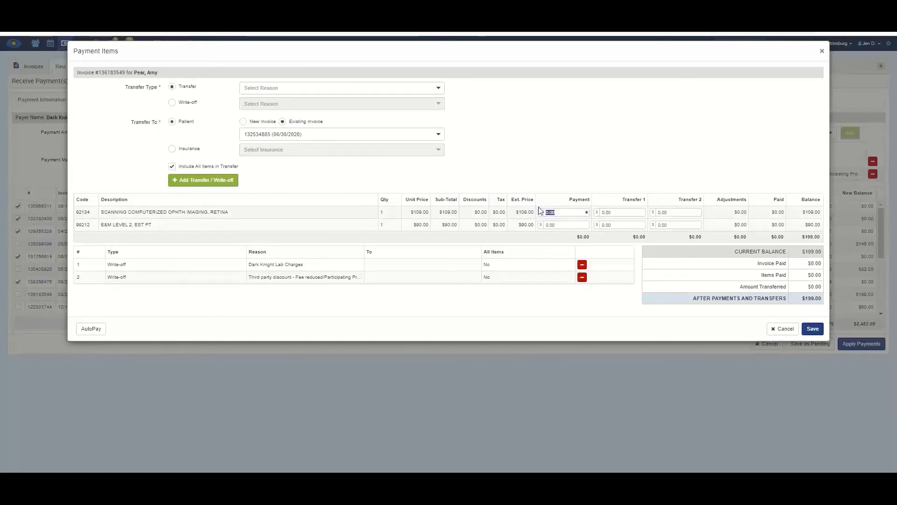
{"action": "type", "text": "38.91"}
{"action": "key", "text": "Tab"}
{"action": "key", "text": "Tab"}
{"action": "key", "text": "Tab"}
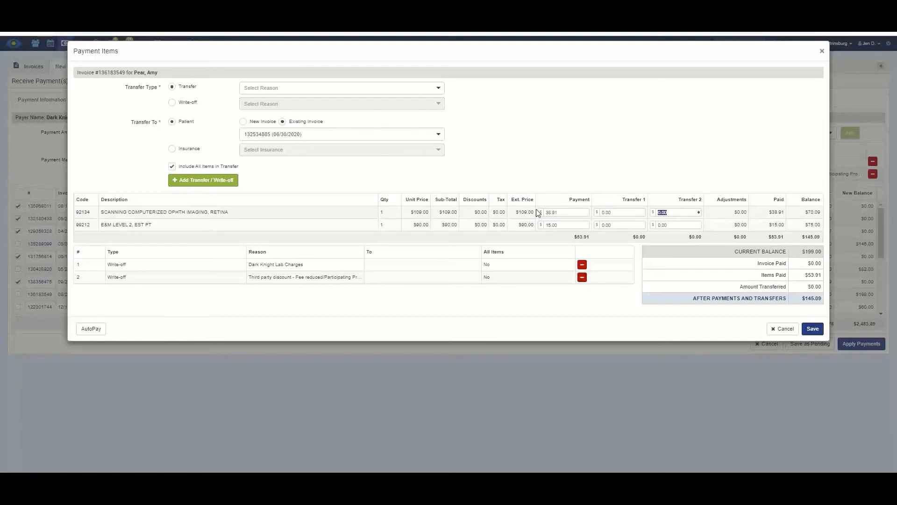
{"action": "type", "text": "48.67"}
{"action": "key", "text": "Tab"}
- Add a Coinsurance/Copay transfer of all items to Extremely Special Insurance
{"action": "left_click", "coordinate": [260, 88]}
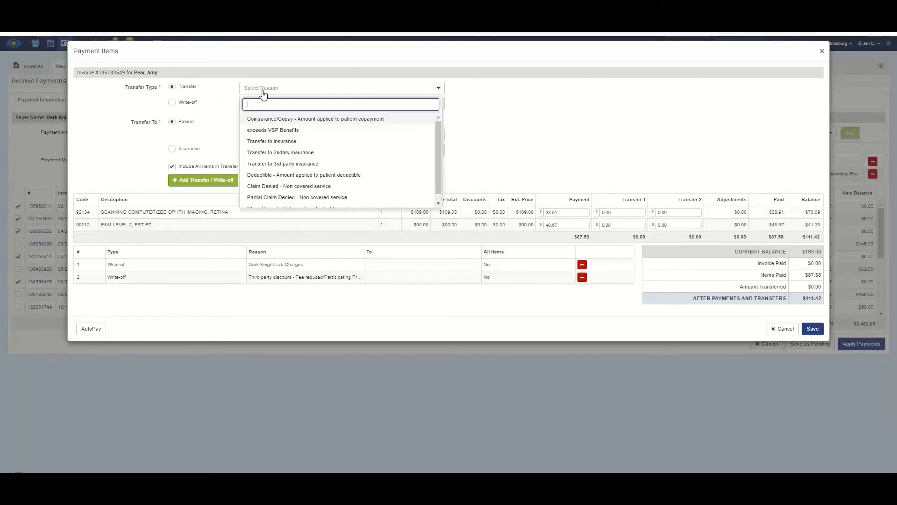
{"action": "left_click", "coordinate": [267, 120]}
{"action": "left_click", "coordinate": [342, 217]}
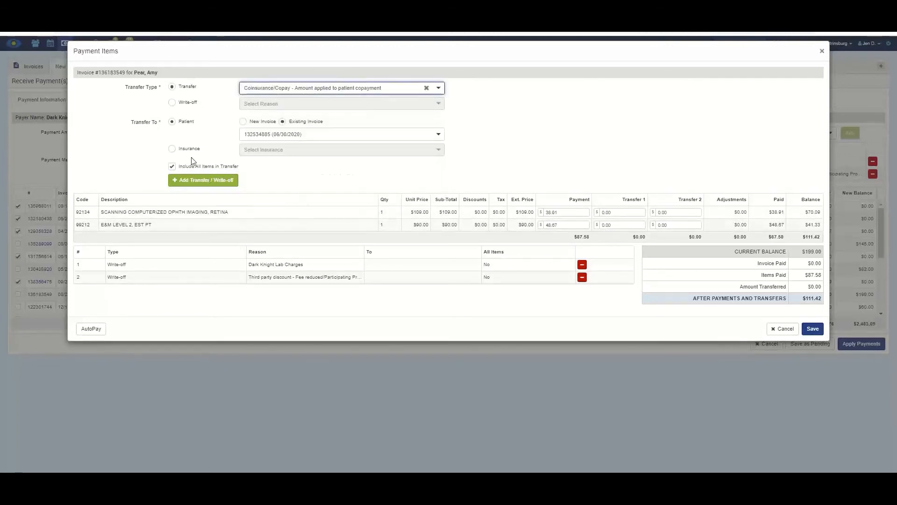
{"action": "left_click", "coordinate": [171, 149]}
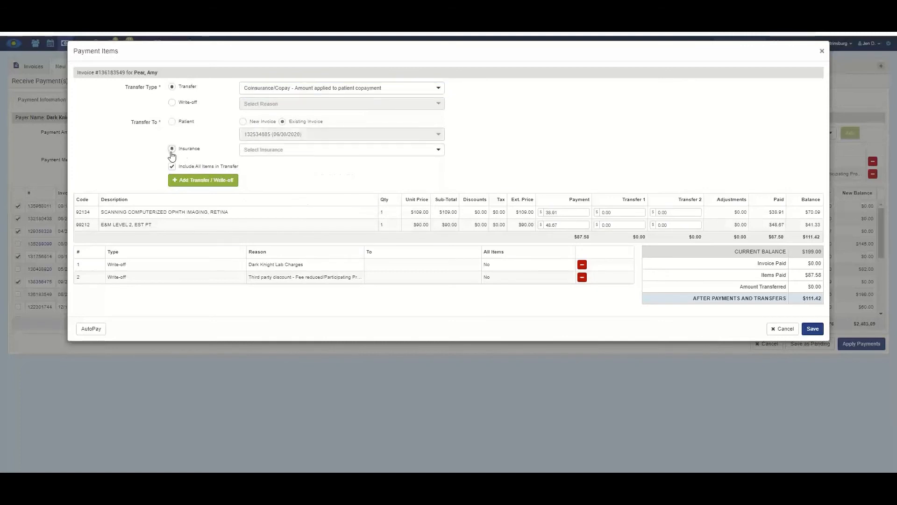
{"action": "left_click", "coordinate": [300, 152]}
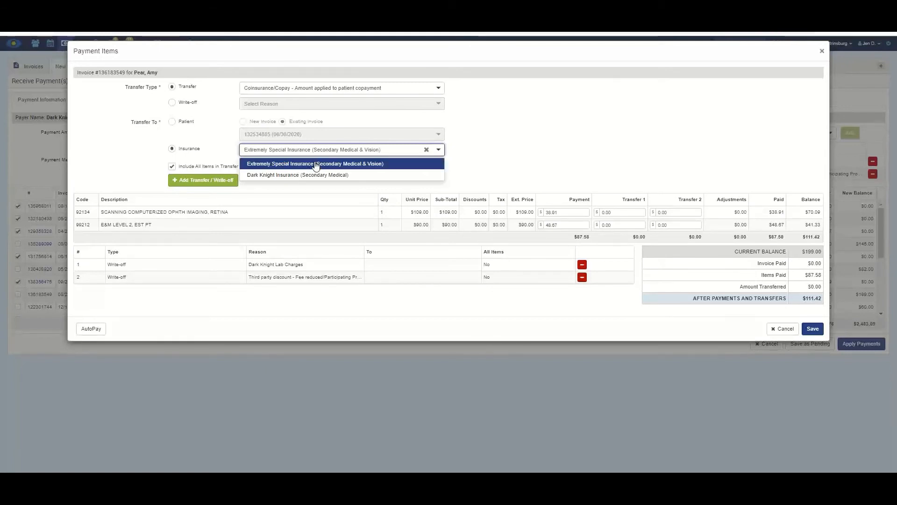
{"action": "left_click", "coordinate": [316, 164]}
{"action": "left_click", "coordinate": [189, 181]}
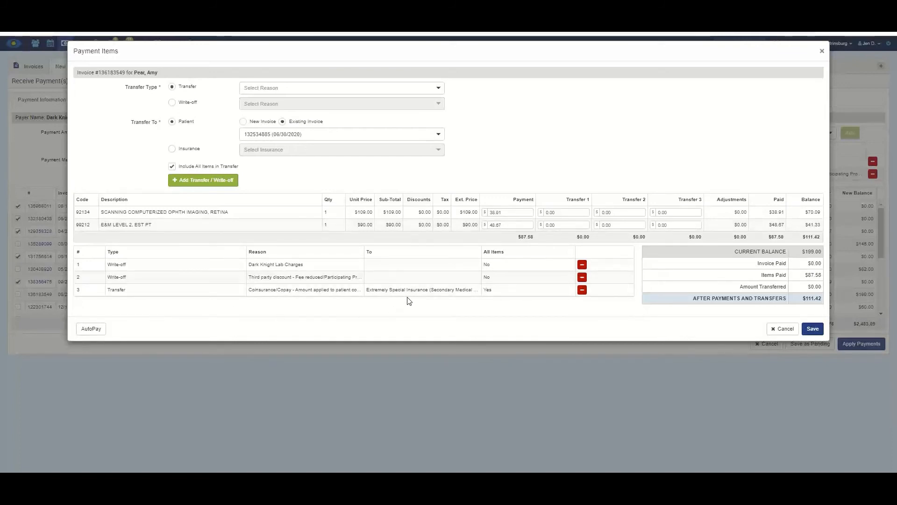
- Enter insurance transfers of 12.50 on retina imaging and 16.00 on the E&M line
{"action": "left_click", "coordinate": [662, 213]}
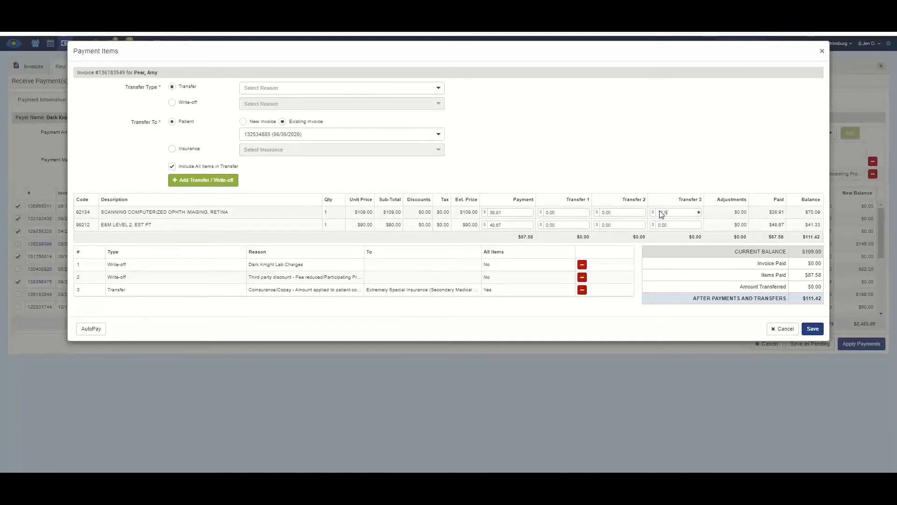
{"action": "type", "text": "12.50"}
{"action": "left_click", "coordinate": [669, 224]}
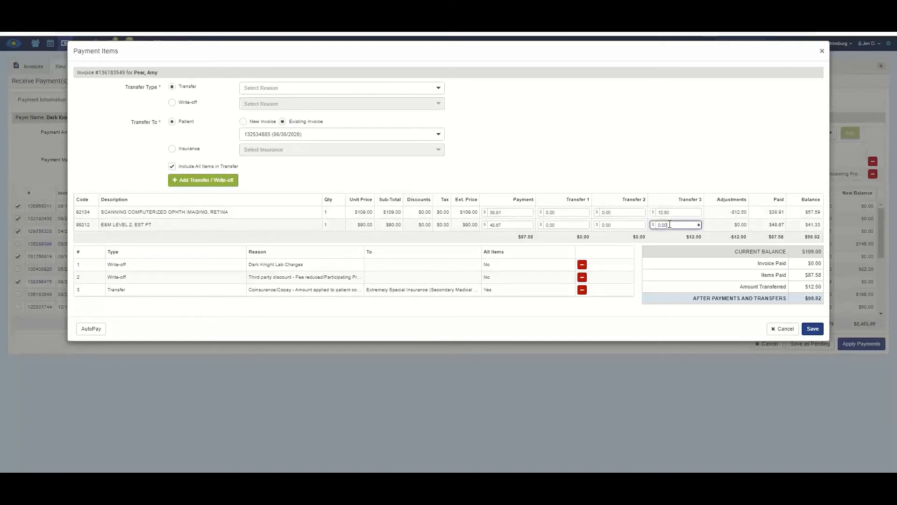
{"action": "left_click_drag", "start_coordinate": [670, 224], "coordinate": [657, 226]}
{"action": "type", "text": "16"}
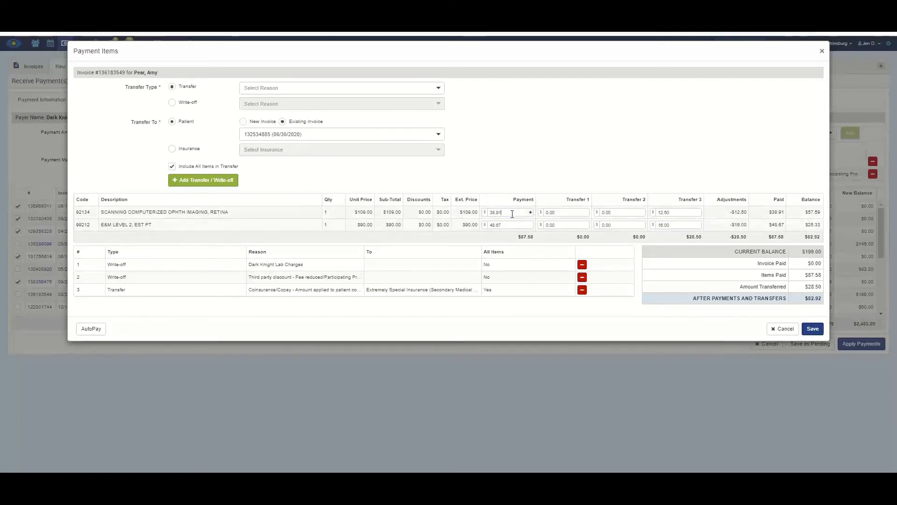
{"action": "left_click", "coordinate": [510, 213]}
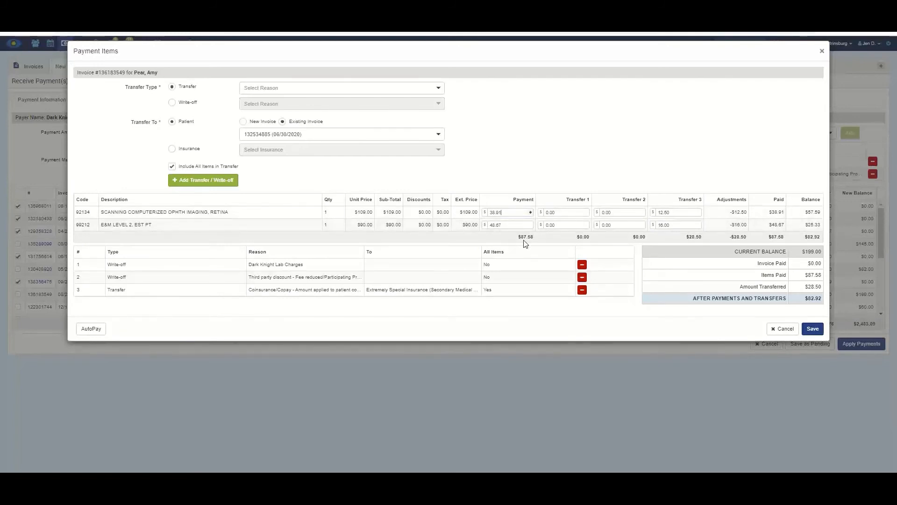
{"action": "left_click", "coordinate": [667, 224]}
- Add second transfers of 57.39 and 25.33, save, then open invoice 122301744's items
{"action": "left_click", "coordinate": [622, 214]}
{"action": "type", "text": "57"}
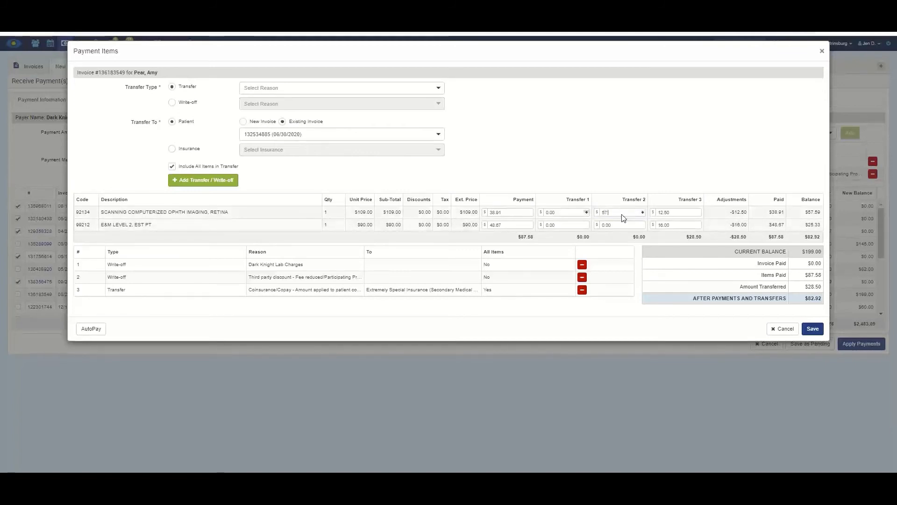
{"action": "type", "text": ".39"}
{"action": "left_click", "coordinate": [618, 225]}
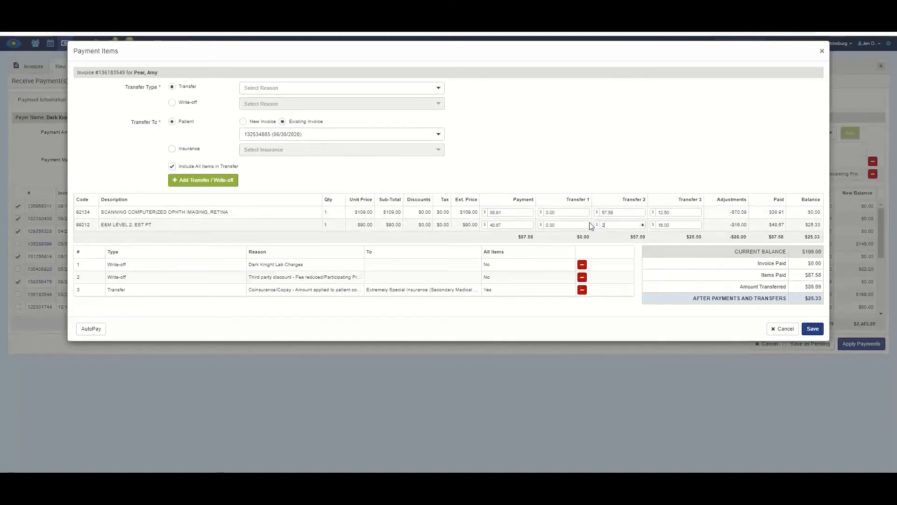
{"action": "type", "text": "25.33"}
{"action": "left_click", "coordinate": [813, 328]}
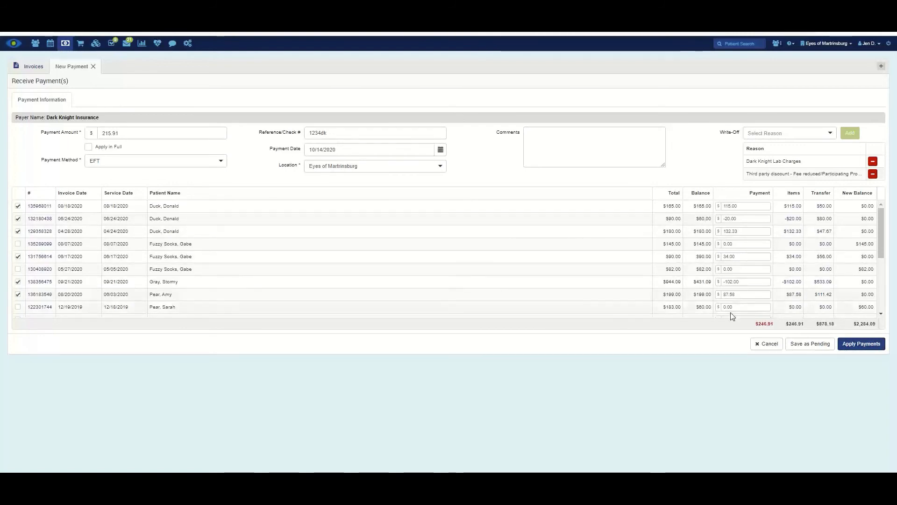
{"action": "left_click", "coordinate": [794, 307]}
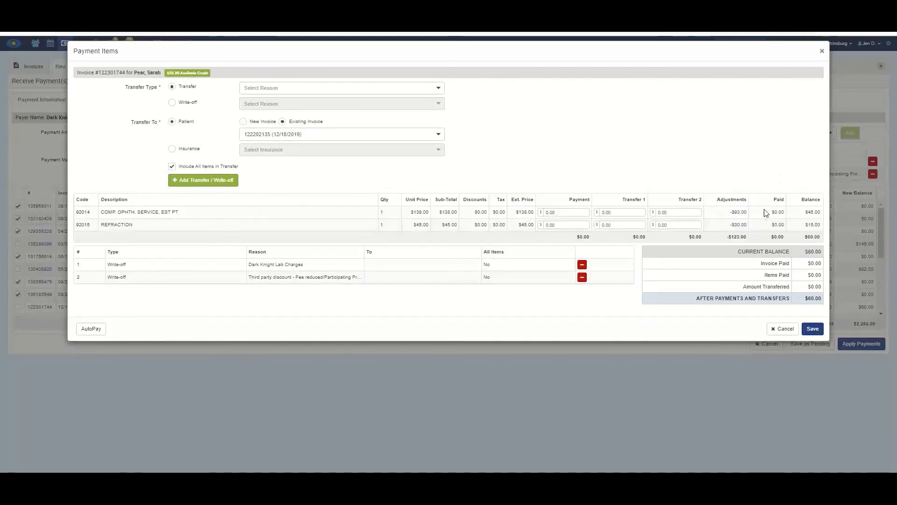
- Enter payments of $34.00 on the ophthalmic service line and $15.00 on refraction
{"action": "mouse_move", "coordinate": [738, 212]}
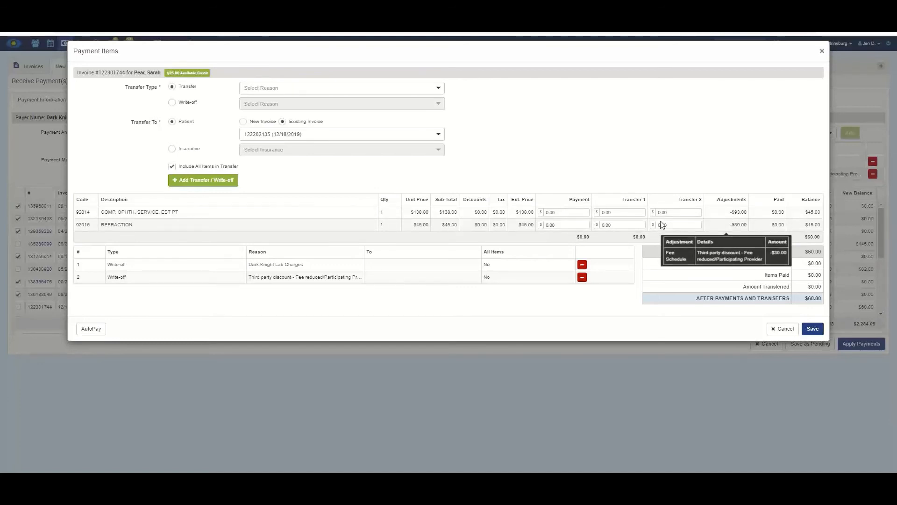
{"action": "left_click", "coordinate": [542, 213]}
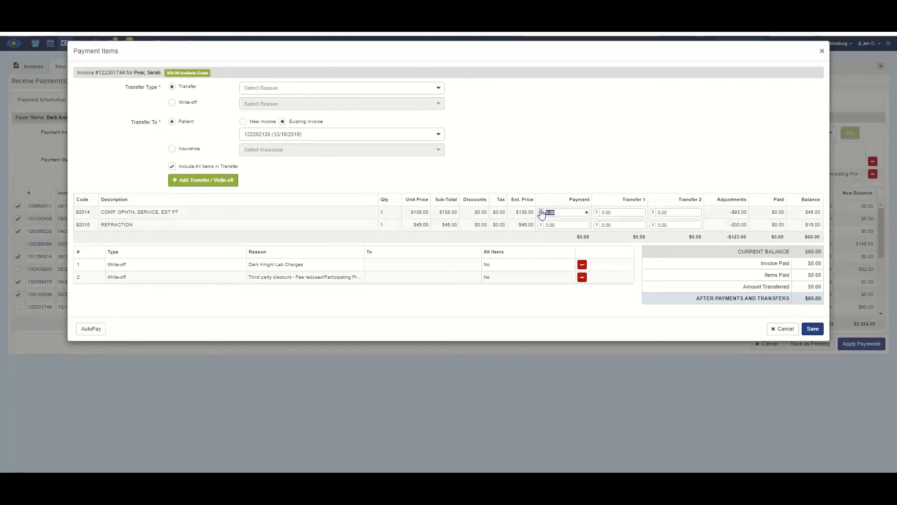
{"action": "type", "text": "34.0"}
{"action": "key", "text": "Tab"}
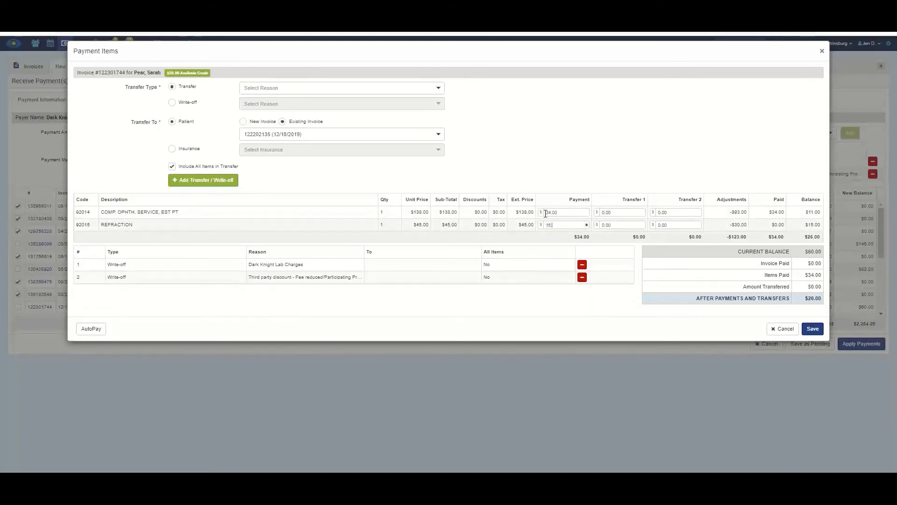
{"action": "type", "text": "15.0"}
{"action": "left_click", "coordinate": [555, 242]}
- Put an $11.00 Transfer 2 on the 92014 service line and save the payment items
{"action": "left_click", "coordinate": [662, 213]}
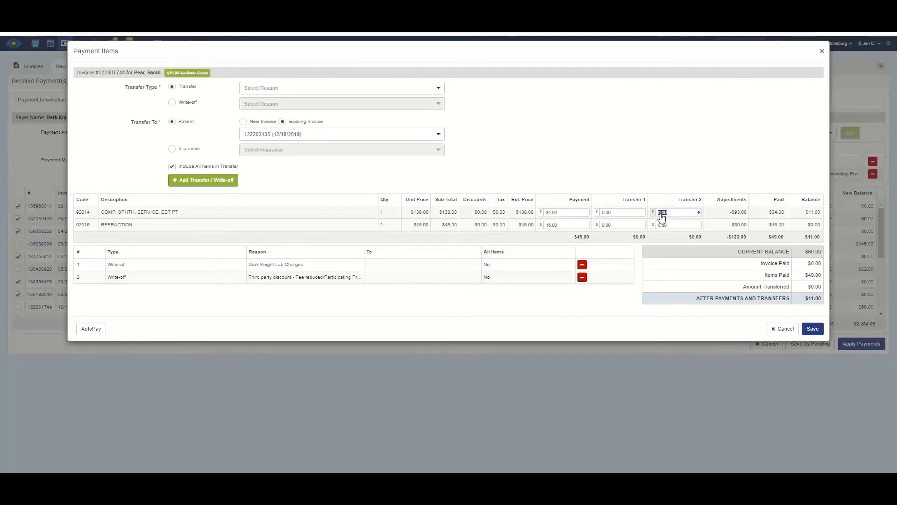
{"action": "type", "text": "11"}
{"action": "left_click", "coordinate": [663, 174]}
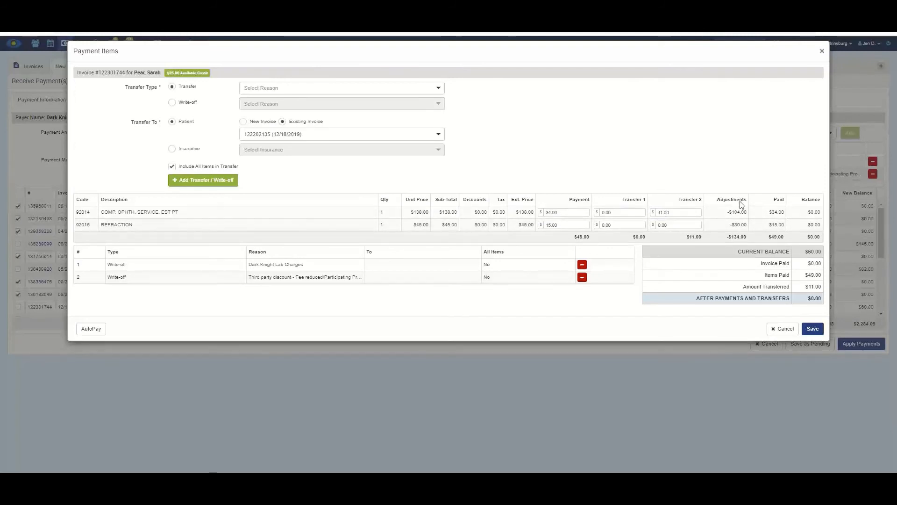
{"action": "left_click", "coordinate": [812, 329]}
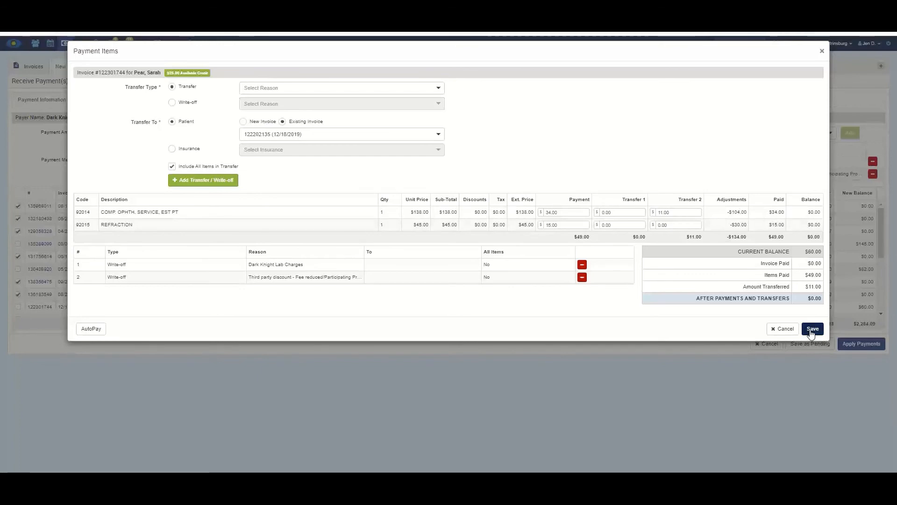
{"action": "scroll", "coordinate": [447, 293], "scroll_direction": "down", "scroll_amount": 5}
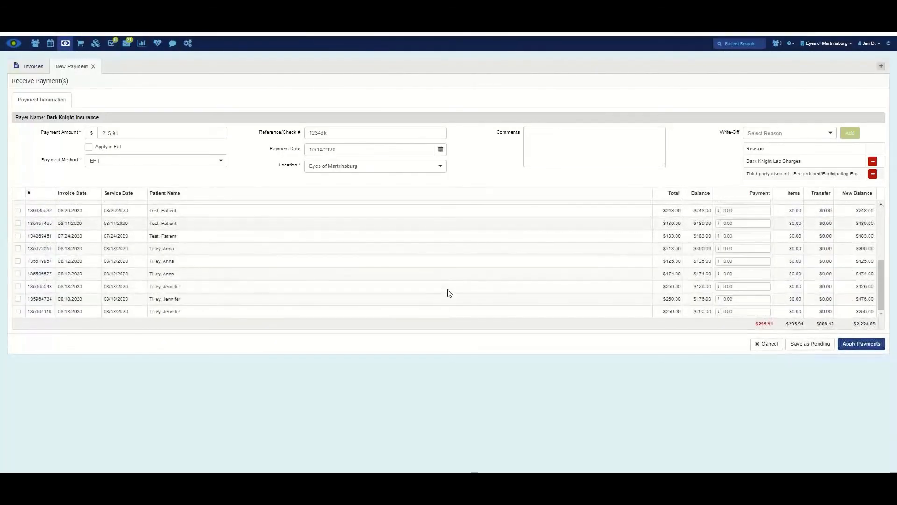
- Open invoice 135972057's items and pay 60.00 on the Aspex Eyewear frame and 2.50 on the next line
{"action": "left_click", "coordinate": [795, 249]}
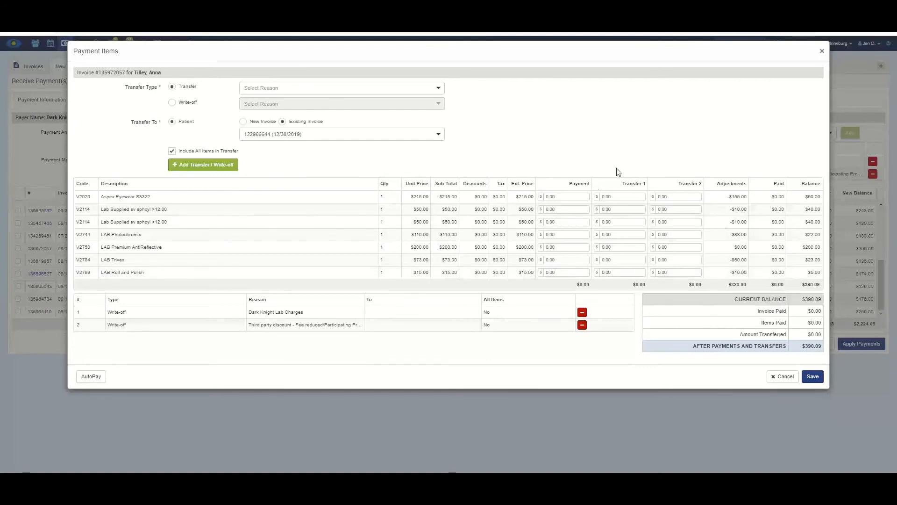
{"action": "left_click", "coordinate": [559, 197]}
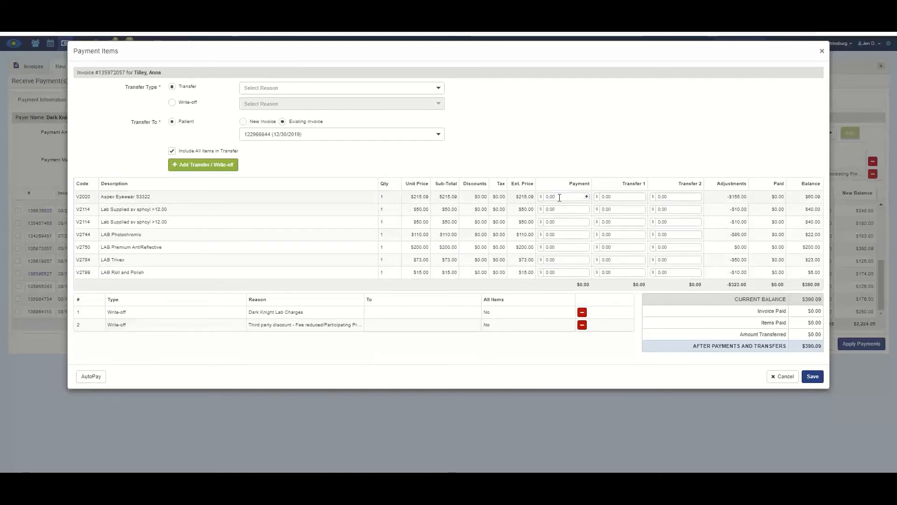
{"action": "left_click_drag", "start_coordinate": [560, 197], "coordinate": [547, 198]}
{"action": "type", "text": "60.00"}
{"action": "key", "text": "Tab"}
{"action": "key", "text": "Tab"}
{"action": "key", "text": "Tab"}
{"action": "type", "text": "2.50"}
{"action": "key", "text": "Tab"}
{"action": "key", "text": "Tab"}
{"action": "key", "text": "Tab"}
- Enter the remaining line payments: 2.50, -75.00 anti-reflective, -15.00 Trivex and 5.00 roll and polish
{"action": "type", "text": "2"}
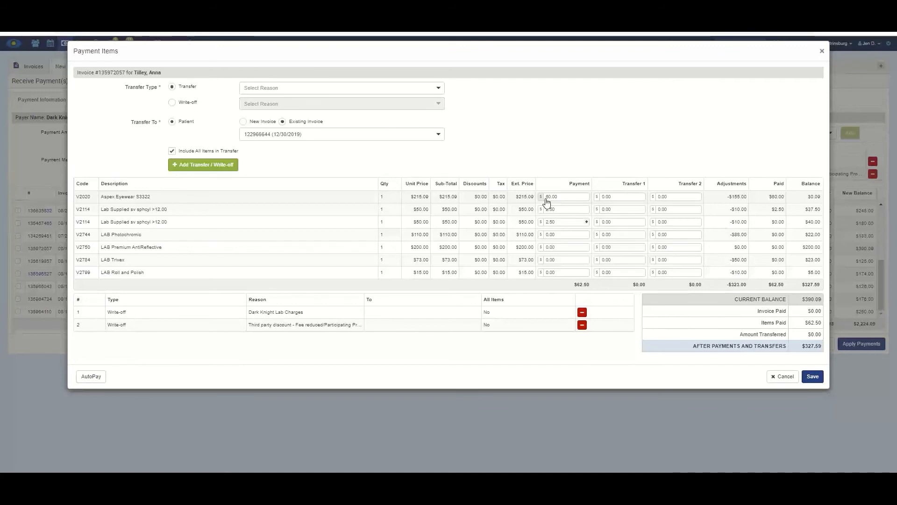
{"action": "key", "text": "Tab"}
{"action": "key", "text": "Tab"}
{"action": "key", "text": "Tab"}
{"action": "key", "text": "Tab"}
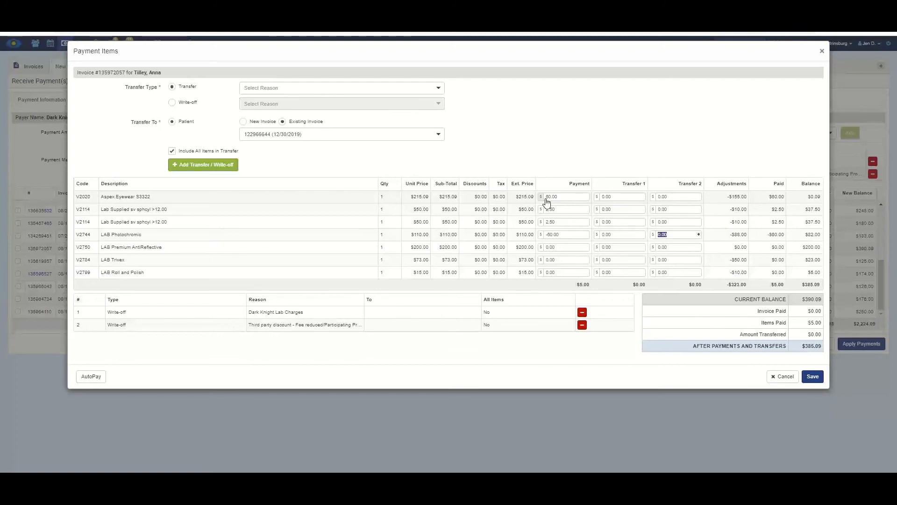
{"action": "type", "text": "-75"}
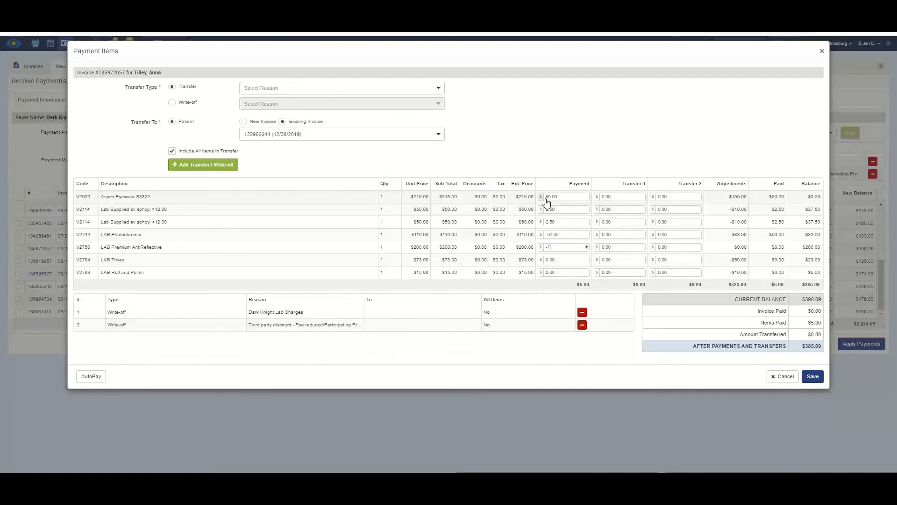
{"action": "key", "text": "Tab"}
{"action": "key", "text": "Tab"}
{"action": "key", "text": "Tab"}
{"action": "type", "text": "-"}
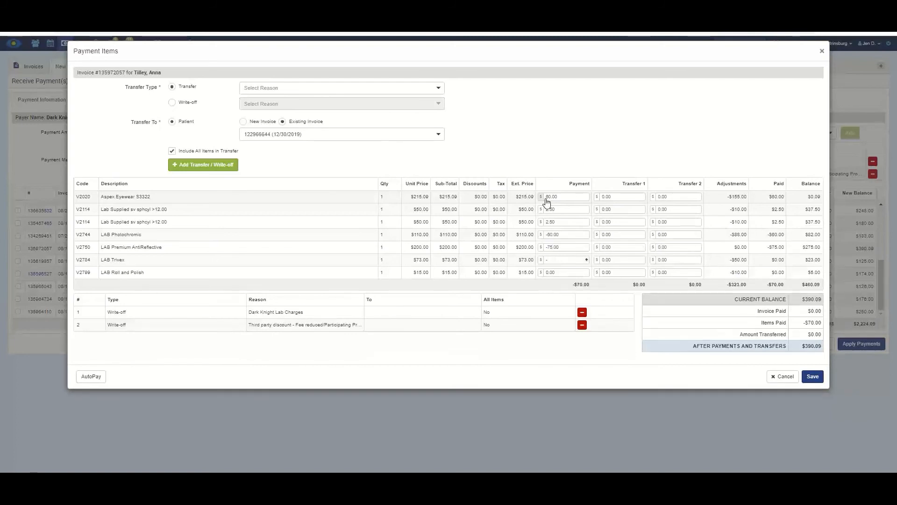
{"action": "type", "text": "15"}
{"action": "key", "text": "Tab"}
{"action": "key", "text": "Tab"}
{"action": "key", "text": "Tab"}
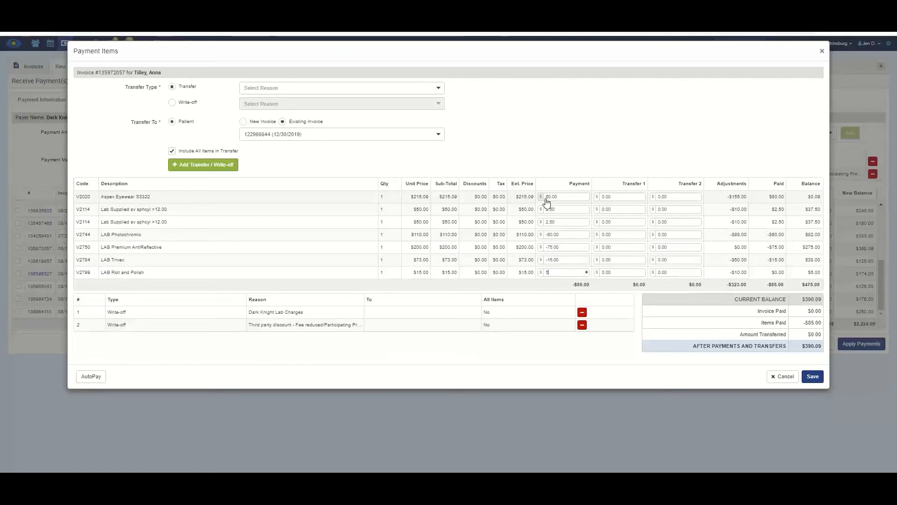
{"action": "type", "text": "5"}
{"action": "key", "text": "Tab"}
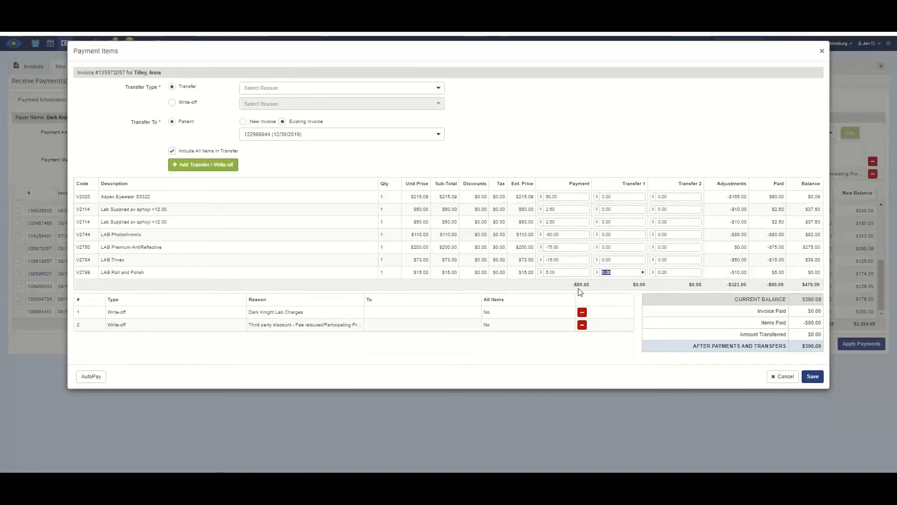
- Enter Transfer 1 amounts of 60.00 photochromic, 75.00 anti-reflective and 15.00 Trivex
{"action": "left_click", "coordinate": [613, 233]}
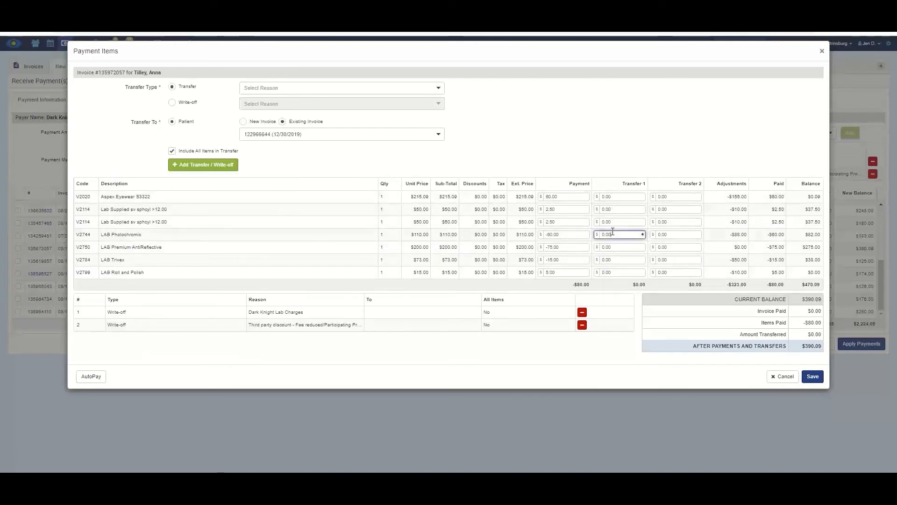
{"action": "left_click_drag", "start_coordinate": [613, 233], "coordinate": [605, 233]}
{"action": "type", "text": "60"}
{"action": "left_click", "coordinate": [608, 247]}
{"action": "left_click_drag", "start_coordinate": [607, 247], "coordinate": [602, 252]}
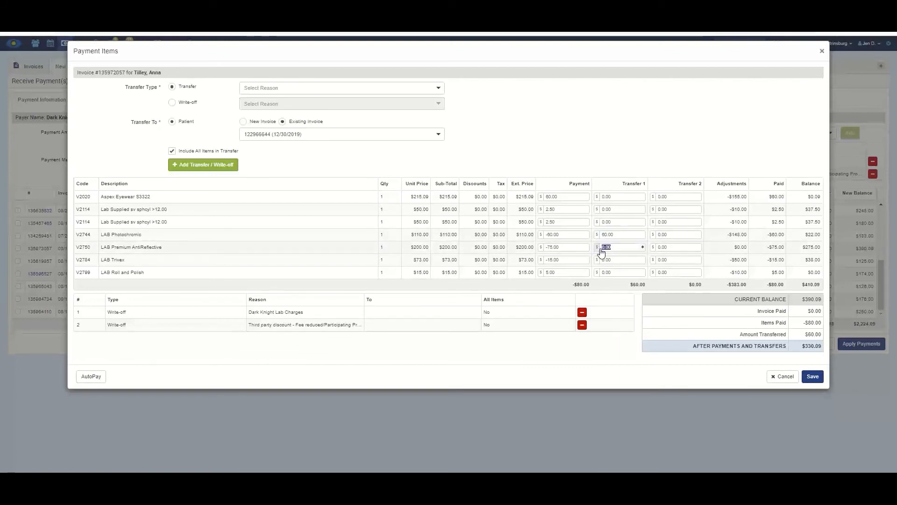
{"action": "type", "text": "75.00"}
{"action": "left_click_drag", "start_coordinate": [617, 259], "coordinate": [602, 260]}
{"action": "key", "text": "BackSpace"}
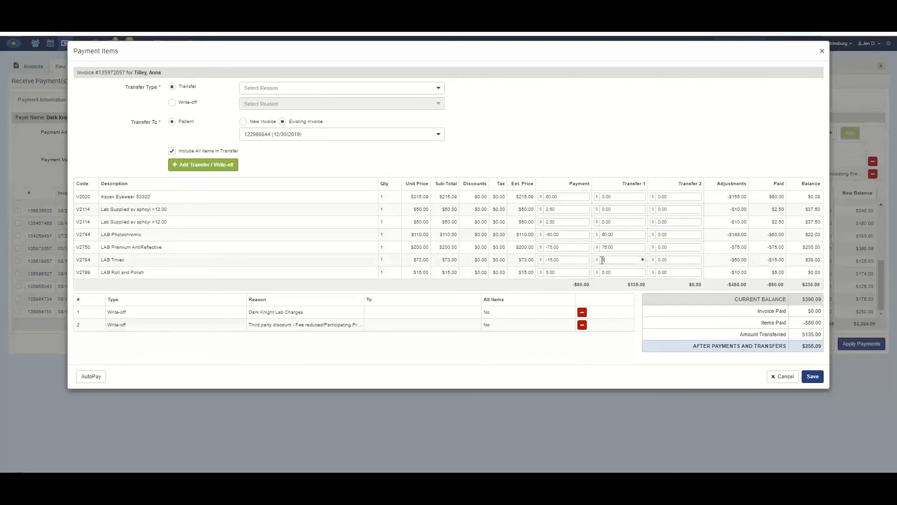
{"action": "type", "text": "15.00"}
{"action": "key", "text": "Tab"}
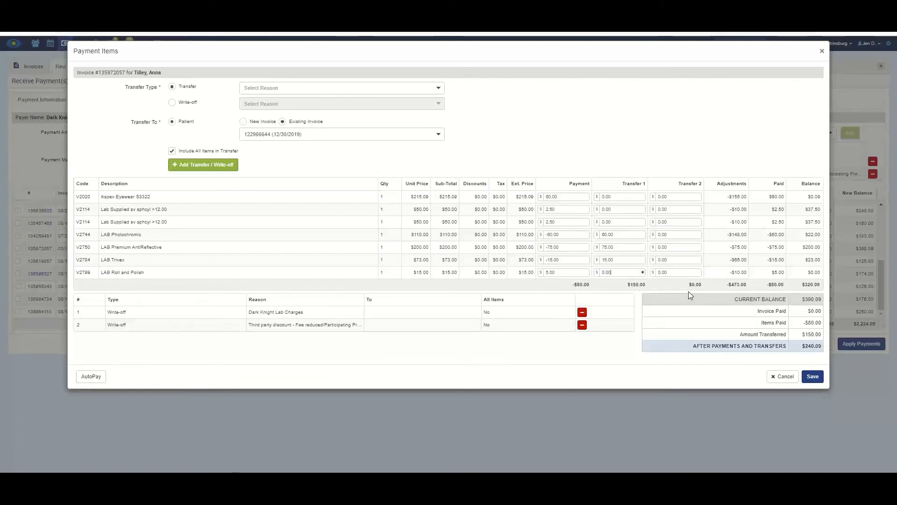
- Enter Transfer 2 amounts 0.09, 37.50, 37.50, 22.00, 200.00 and 23.00, then save the payment items
{"action": "left_click", "coordinate": [657, 196]}
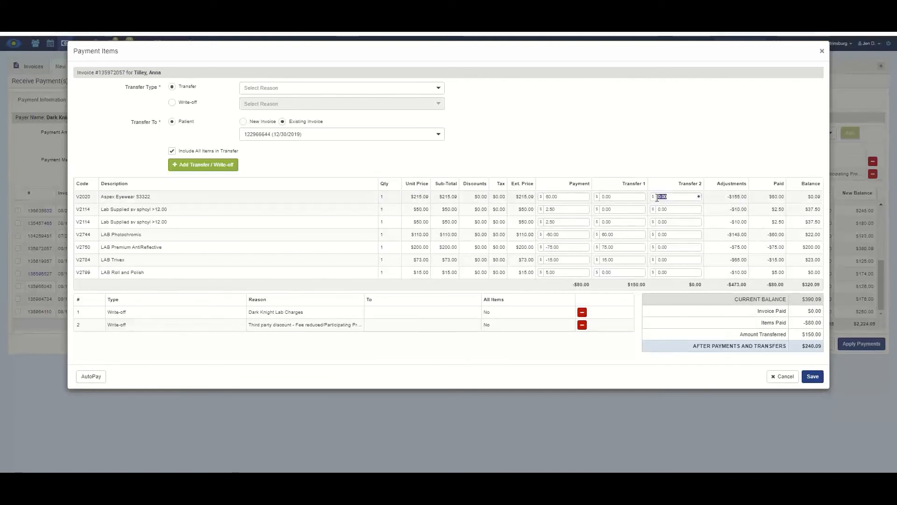
{"action": "type", "text": ".09"}
{"action": "key", "text": "Tab"}
{"action": "key", "text": "Tab"}
{"action": "key", "text": "Tab"}
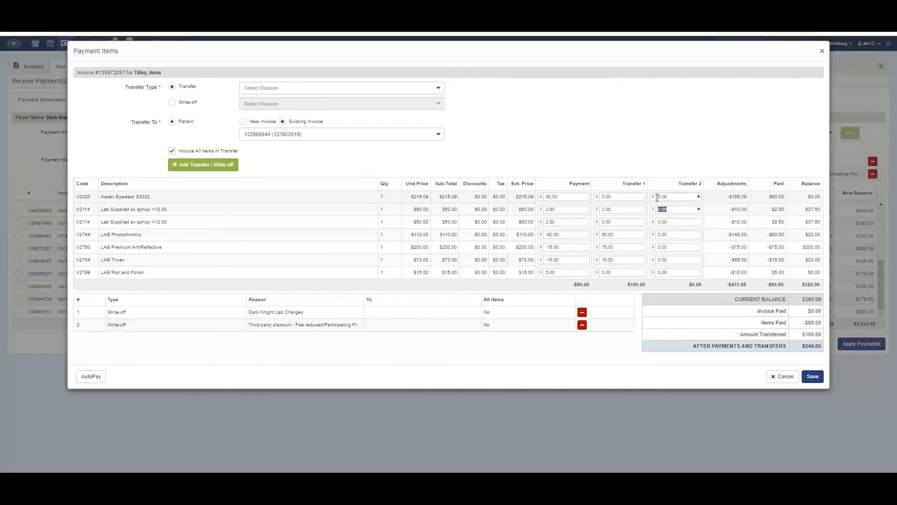
{"action": "type", "text": "37.50"}
{"action": "key", "text": "Tab"}
{"action": "key", "text": "Tab"}
{"action": "key", "text": "Tab"}
{"action": "type", "text": "37.50"}
{"action": "key", "text": "Tab"}
{"action": "key", "text": "Tab"}
{"action": "key", "text": "Tab"}
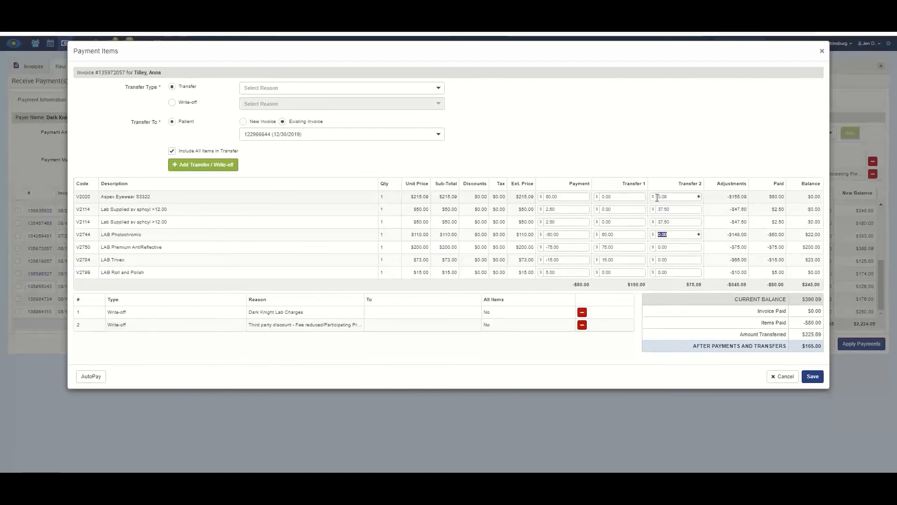
{"action": "type", "text": "22"}
{"action": "key", "text": "Tab"}
{"action": "key", "text": "Tab"}
{"action": "key", "text": "Tab"}
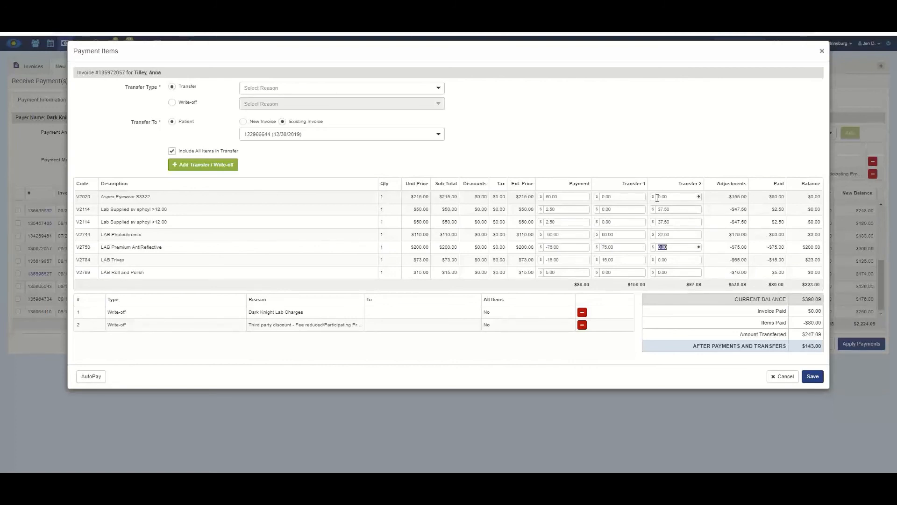
{"action": "key", "text": "Tab"}
{"action": "key", "text": "Tab"}
{"action": "key", "text": "Tab"}
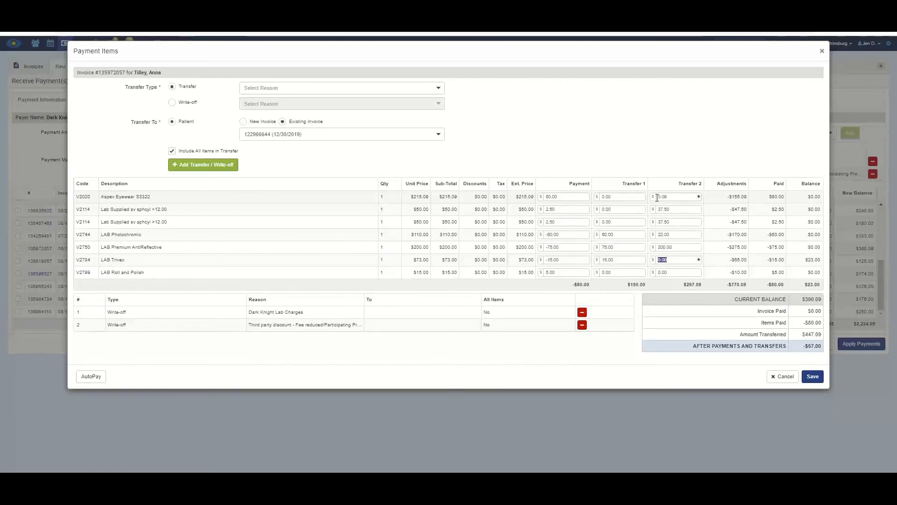
{"action": "type", "text": "23"}
{"action": "key", "text": "Tab"}
{"action": "key", "text": "Tab"}
{"action": "key", "text": "Tab"}
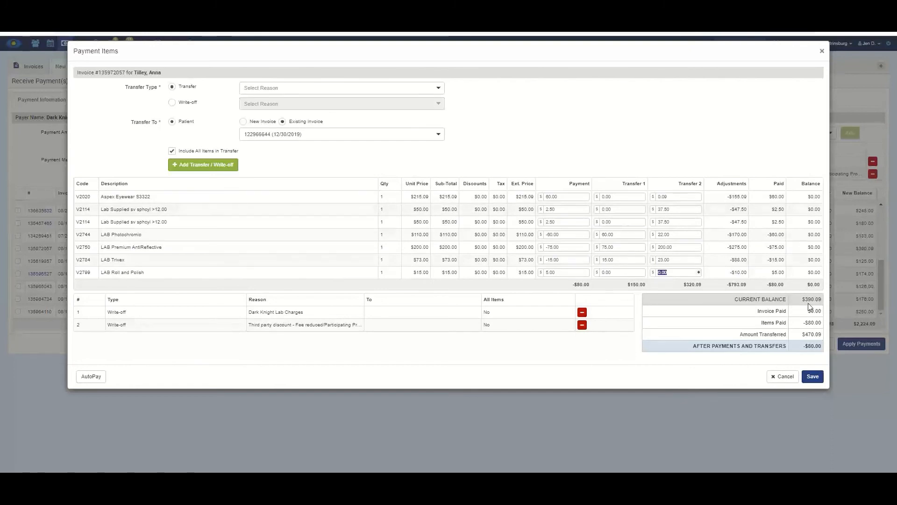
{"action": "left_click", "coordinate": [813, 377]}
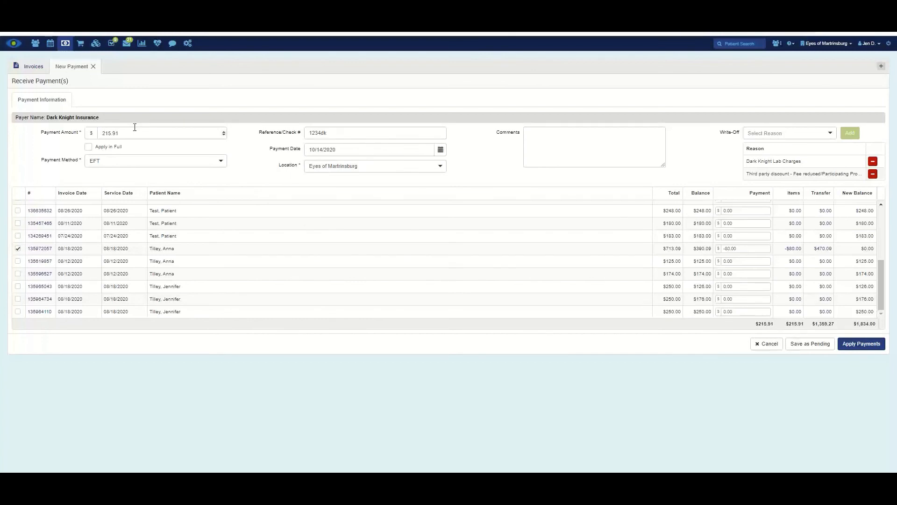
- Set the payment amount to 214.91 and apply payments, triggering the sum-mismatch error
{"action": "double_click", "coordinate": [113, 134]}
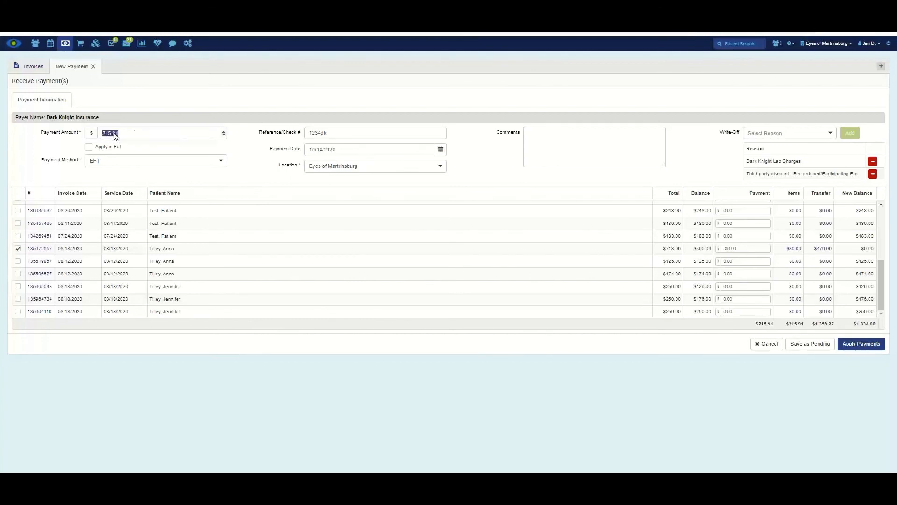
{"action": "type", "text": "214.91"}
{"action": "left_click_drag", "start_coordinate": [126, 133], "coordinate": [56, 135]}
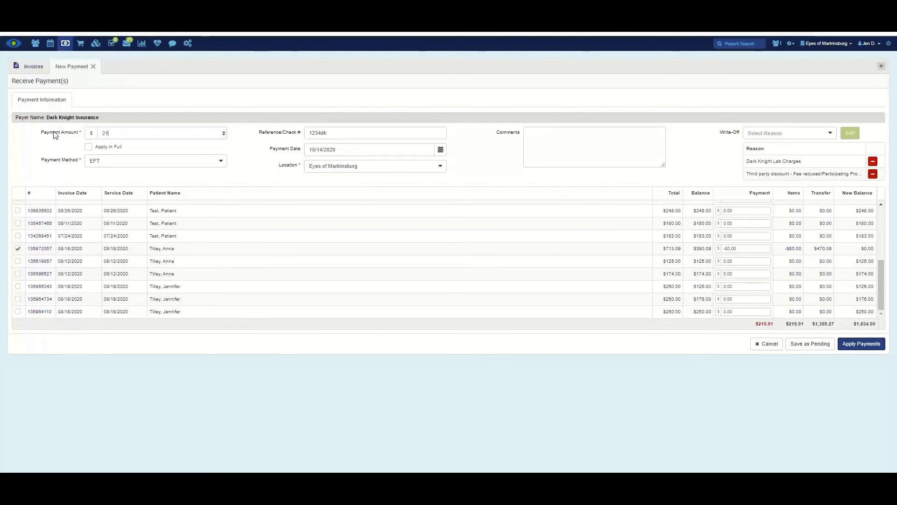
{"action": "type", "text": "215.91"}
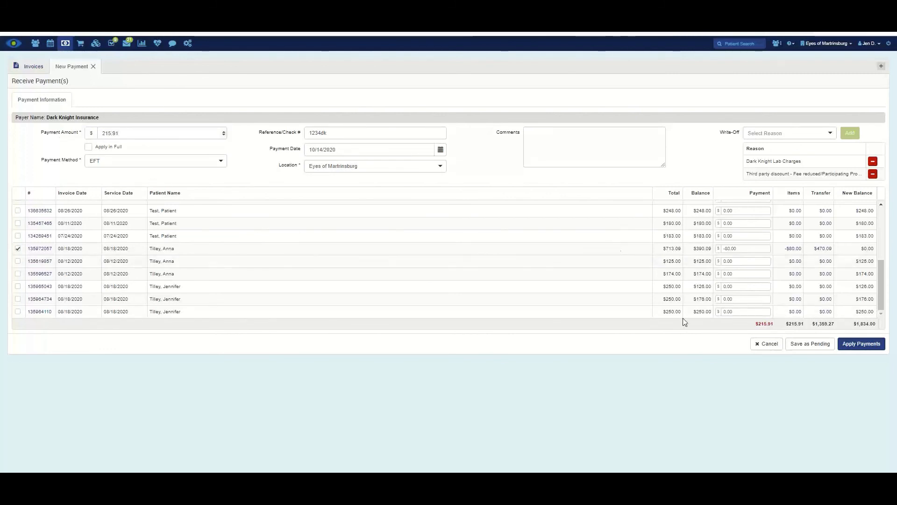
{"action": "left_click_drag", "start_coordinate": [130, 141], "coordinate": [44, 130]}
{"action": "type", "text": "214.91"}
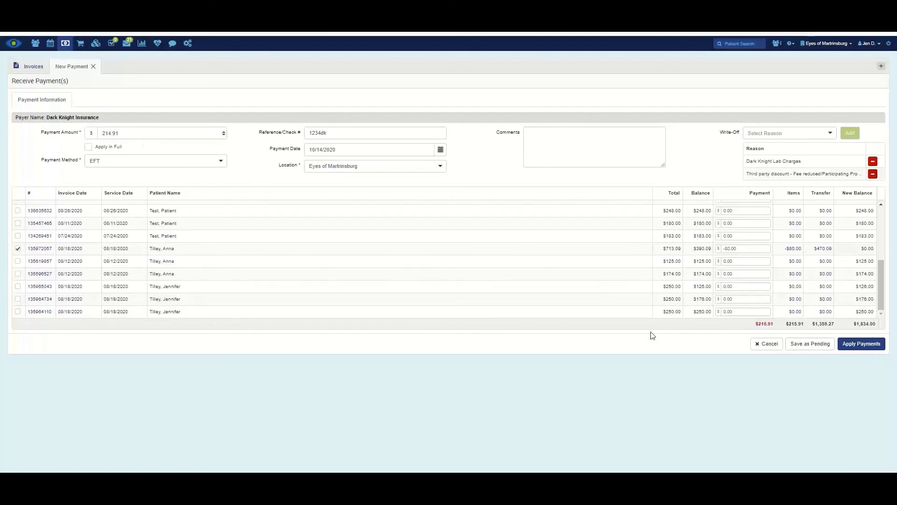
{"action": "left_click", "coordinate": [855, 345]}
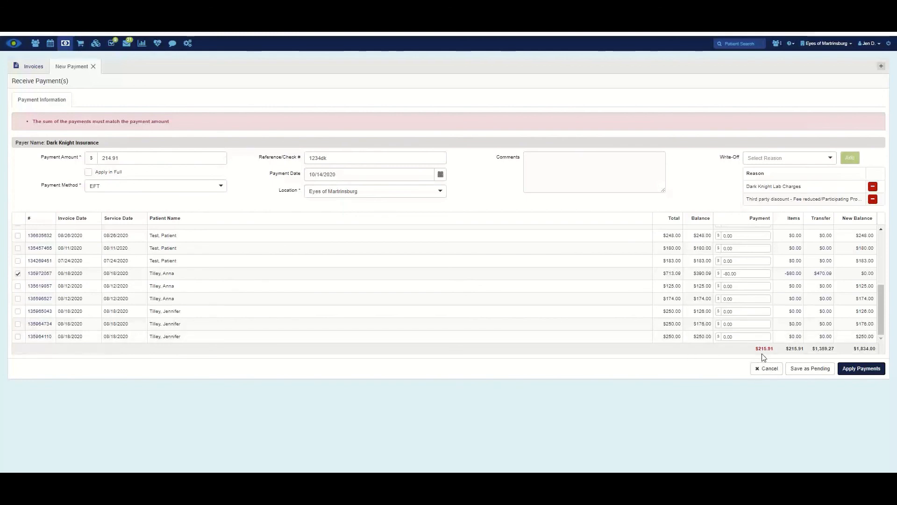
- Restore the payment amount to 215.91 and apply the Dark Knight Insurance payment
{"action": "type", "text": "215.91"}
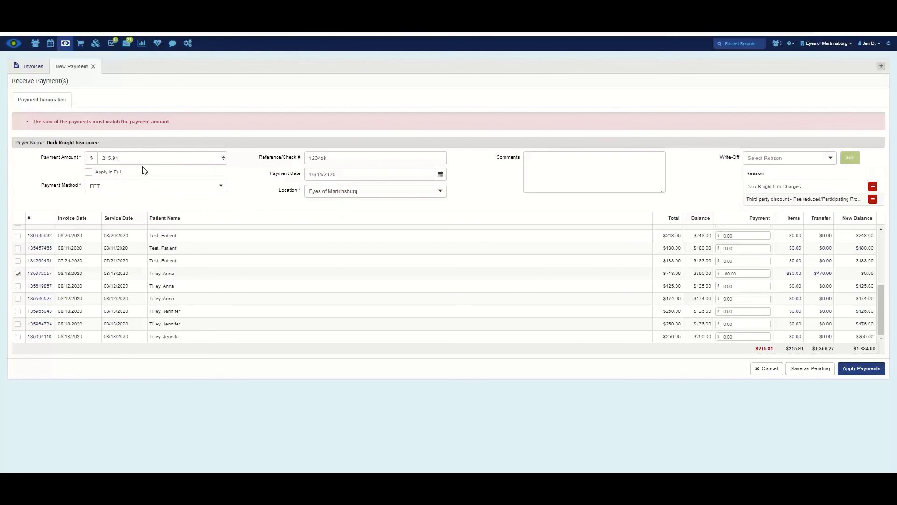
{"action": "left_click", "coordinate": [855, 375]}
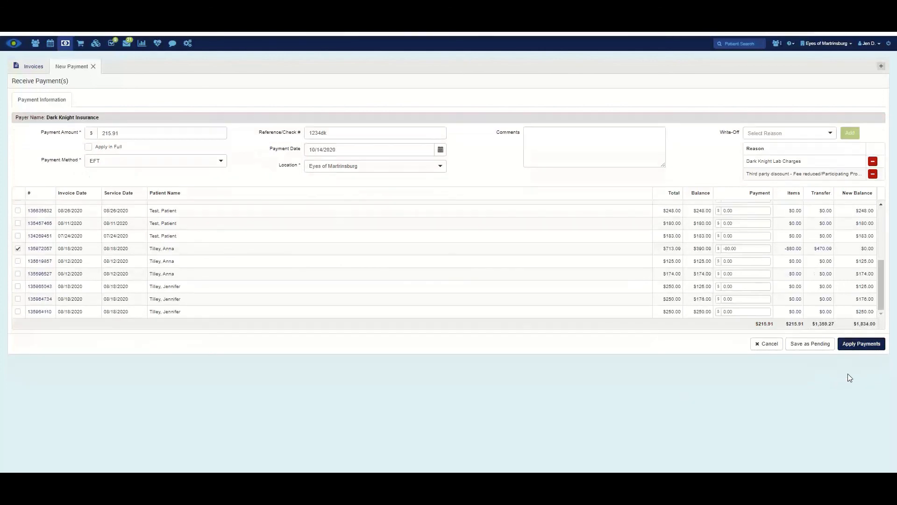
{"action": "left_click", "coordinate": [858, 344]}
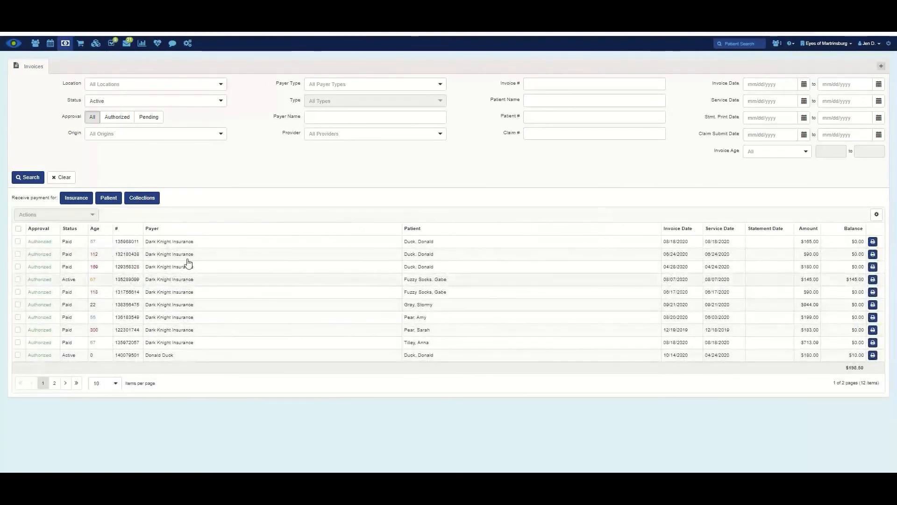
- Create a $250.00 Dark Knight Insurance payment and save it as pending
{"action": "left_click", "coordinate": [66, 44]}
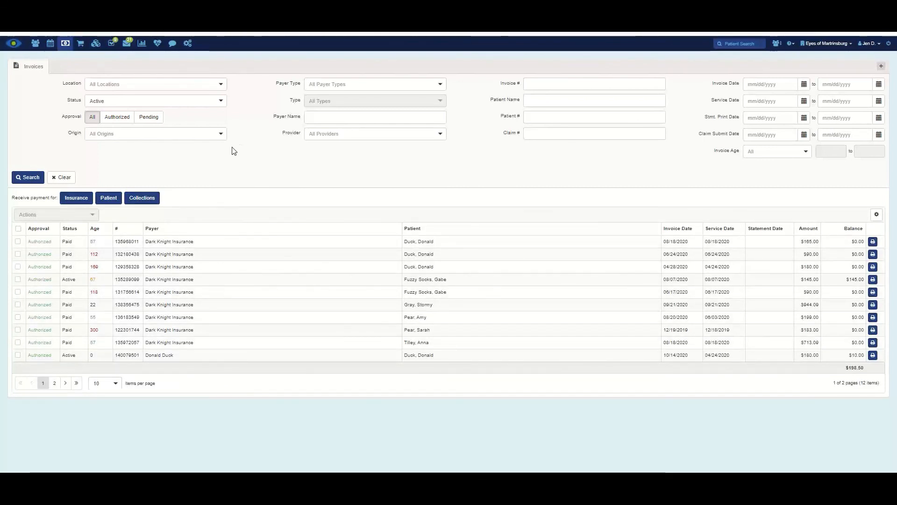
{"action": "left_click", "coordinate": [76, 199]}
{"action": "left_click", "coordinate": [86, 151]}
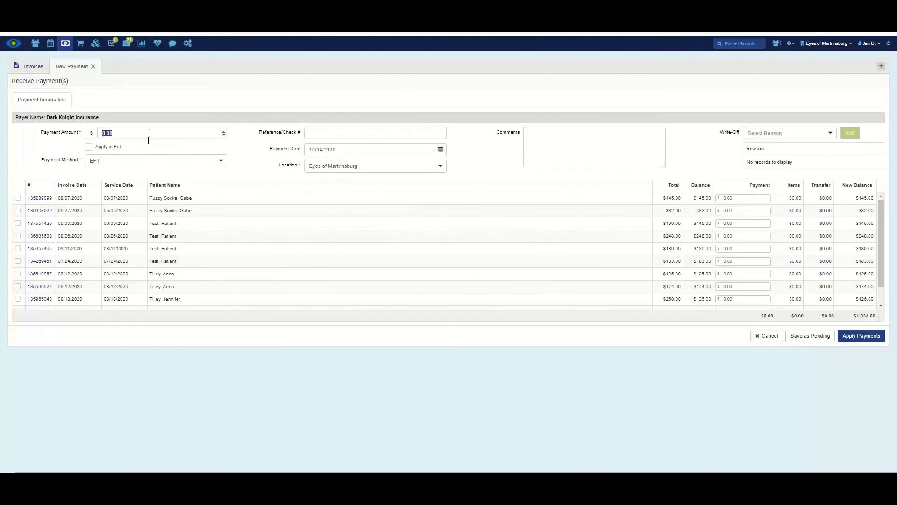
{"action": "type", "text": "25"}
{"action": "left_click", "coordinate": [809, 336]}
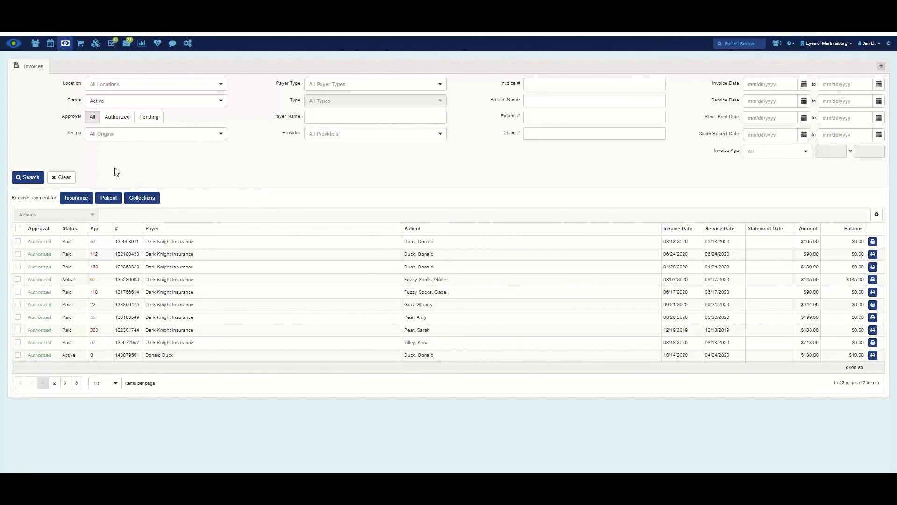
{"action": "left_click", "coordinate": [65, 43]}
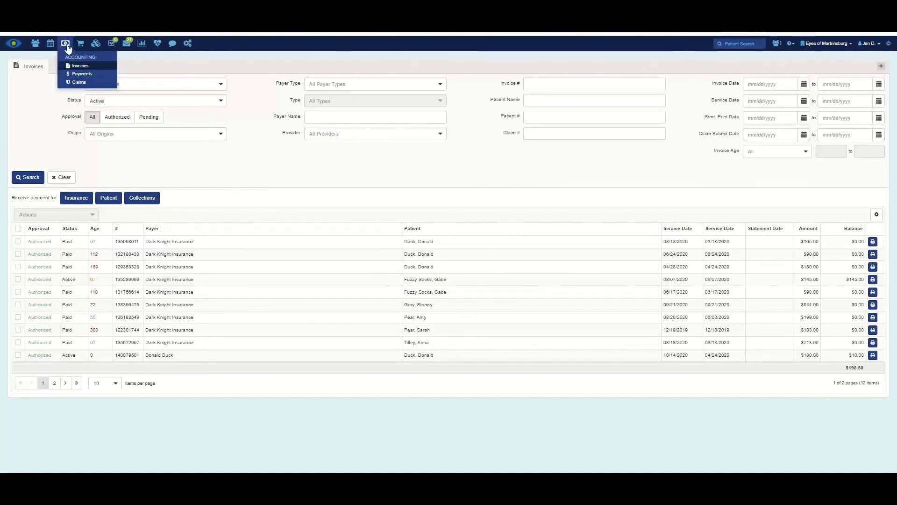
- Search Payments for Insurance payers across all locations and open the pending $250.00 Dark Knight payment
{"action": "left_click", "coordinate": [71, 75]}
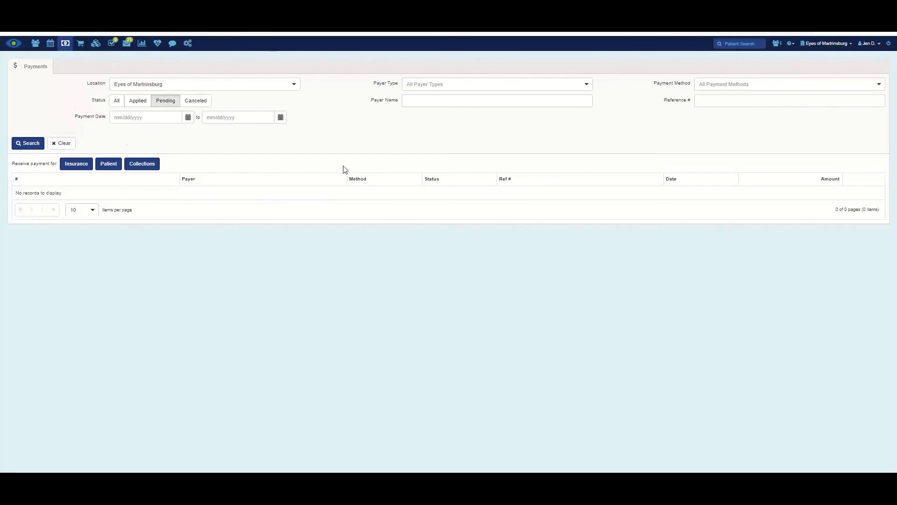
{"action": "left_click", "coordinate": [420, 89]}
{"action": "left_click", "coordinate": [423, 108]}
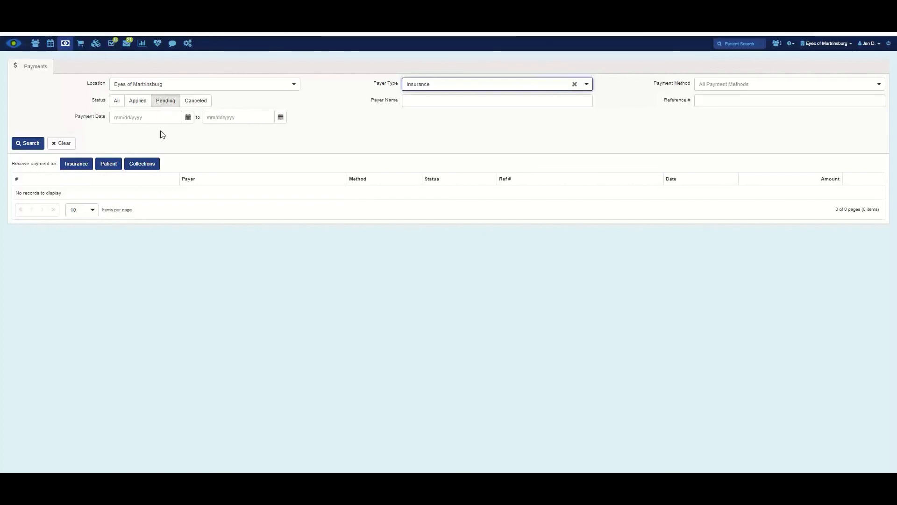
{"action": "left_click", "coordinate": [290, 88]}
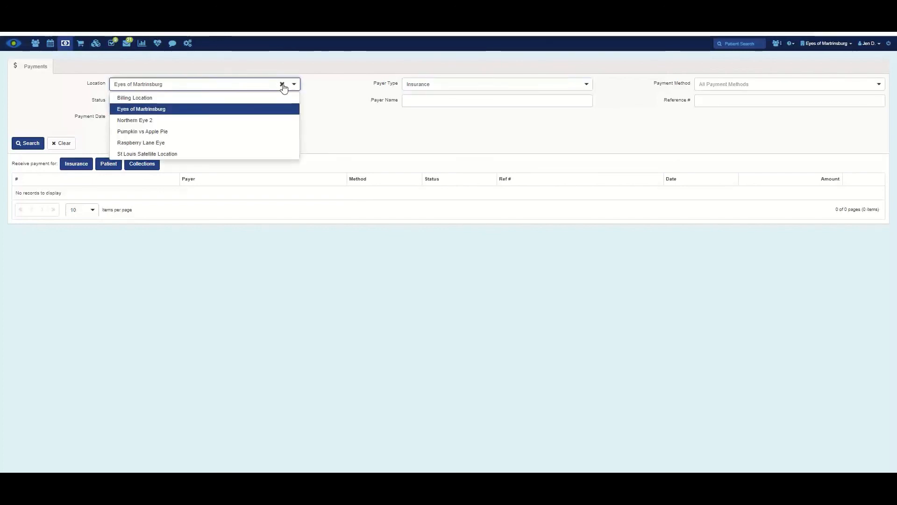
{"action": "left_click", "coordinate": [282, 84]}
{"action": "left_click", "coordinate": [328, 135]}
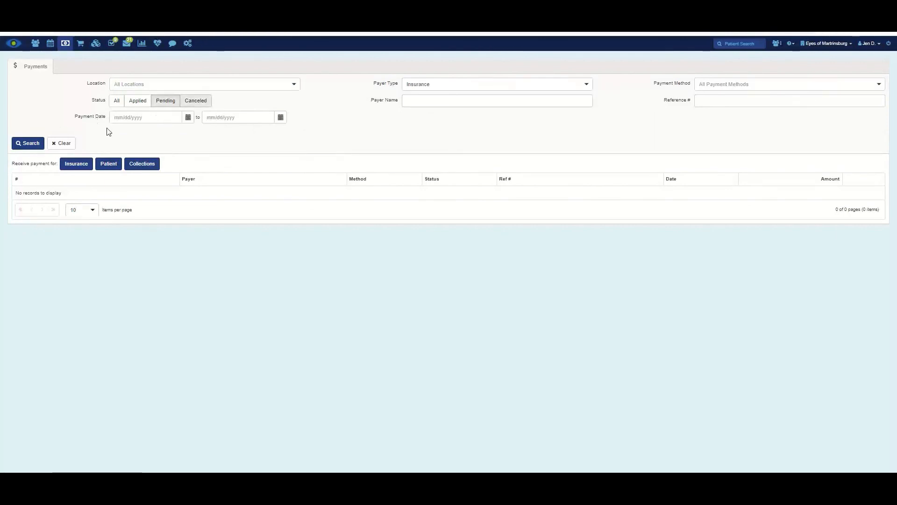
{"action": "left_click", "coordinate": [27, 143]}
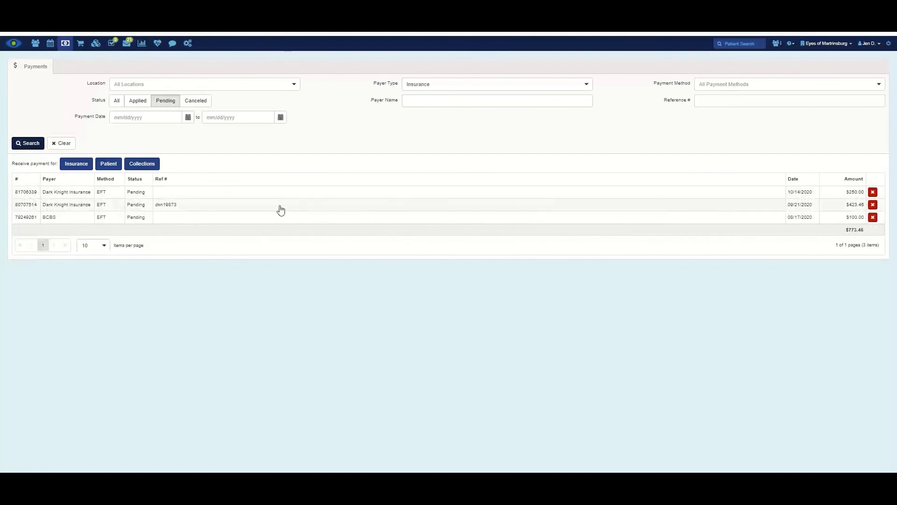
{"action": "left_click", "coordinate": [239, 194]}
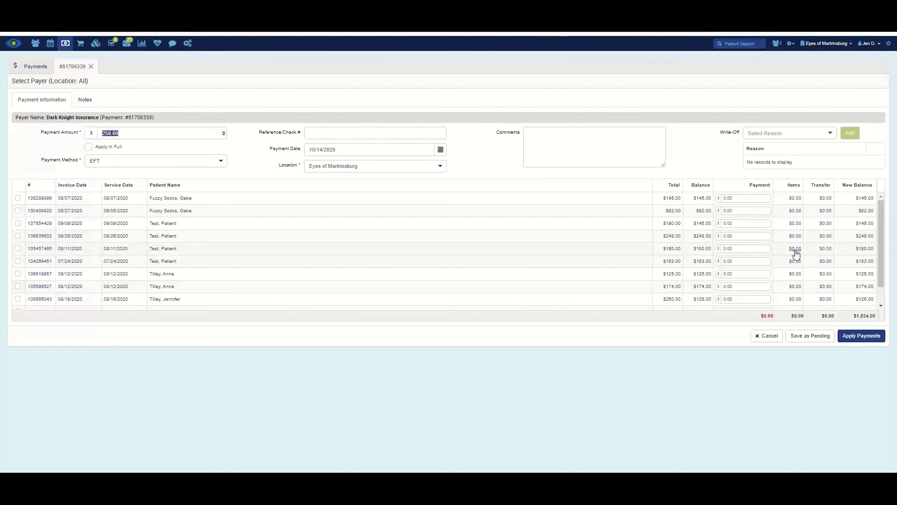
{"action": "left_click", "coordinate": [188, 44]}
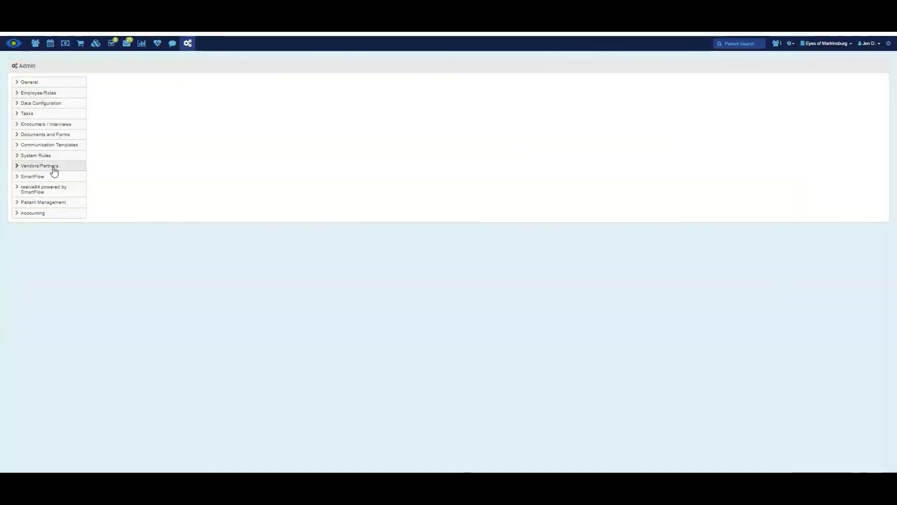
- Open Dark Knight Insurance under Vendors/Partners > Insurance Companies and confirm its default payment method is EFT
{"action": "left_click", "coordinate": [54, 169]}
{"action": "left_click", "coordinate": [52, 186]}
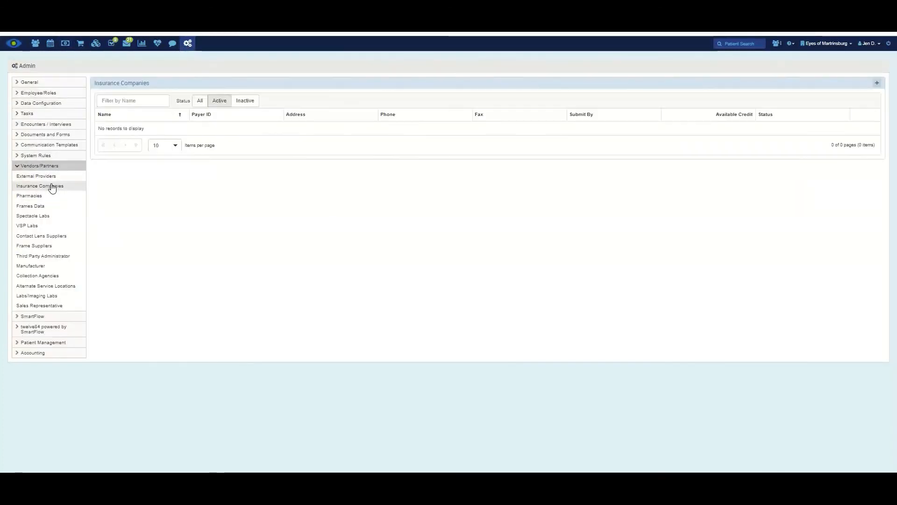
{"action": "left_click", "coordinate": [142, 145]}
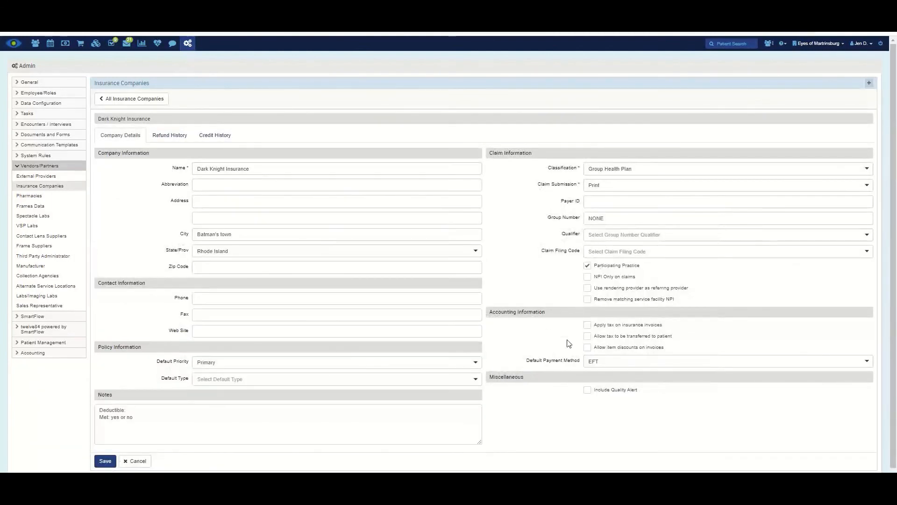
{"action": "left_click", "coordinate": [627, 367]}
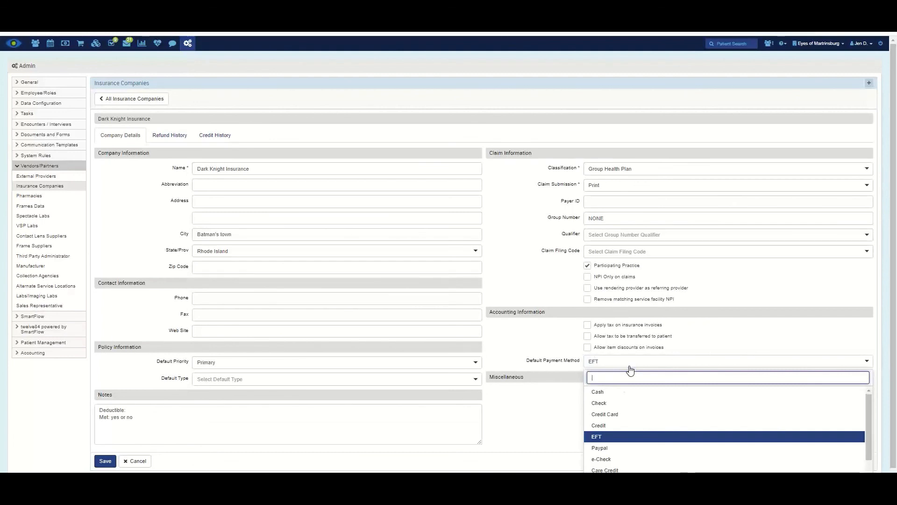
{"action": "left_click", "coordinate": [635, 436]}
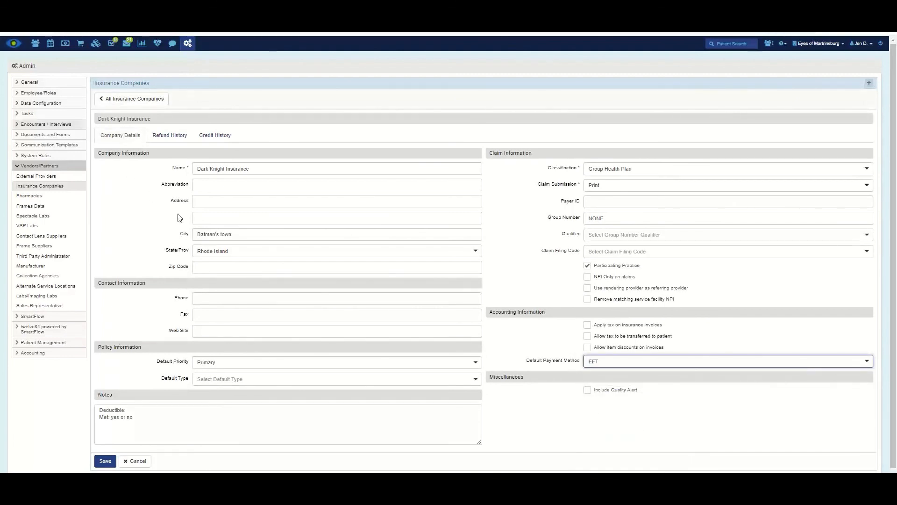
{"action": "left_click", "coordinate": [50, 104]}
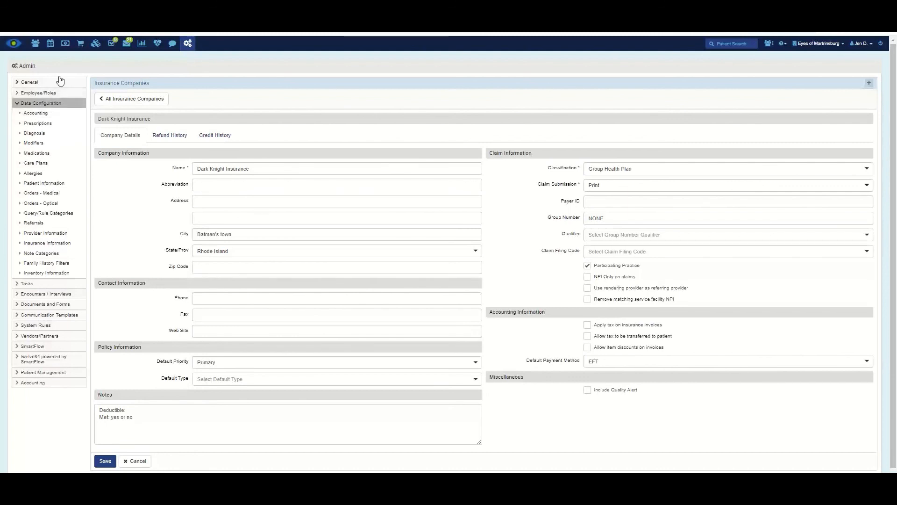
- Under Data Configuration > Accounting, view Balance Transfer Reasons, then the Balance Writeoff Reasons list
{"action": "left_click", "coordinate": [42, 103]}
{"action": "left_click", "coordinate": [41, 103]}
{"action": "left_click", "coordinate": [37, 113]}
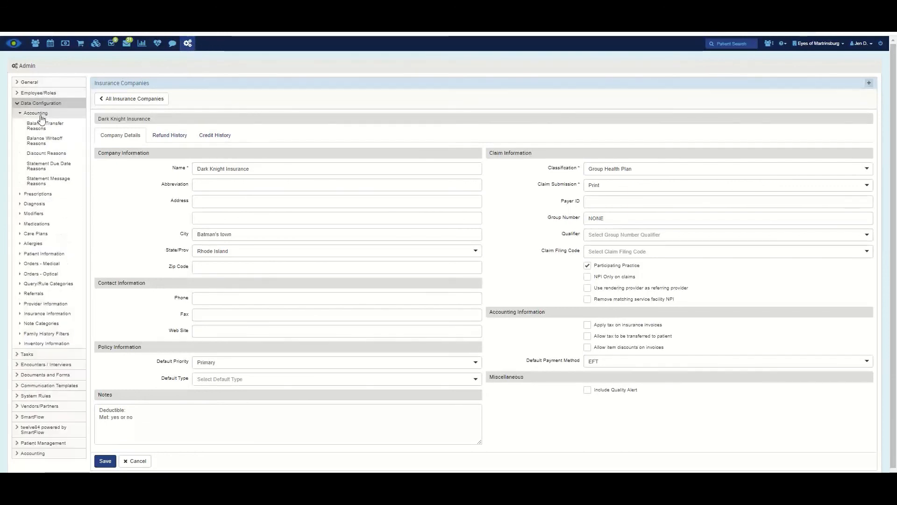
{"action": "left_click", "coordinate": [52, 125]}
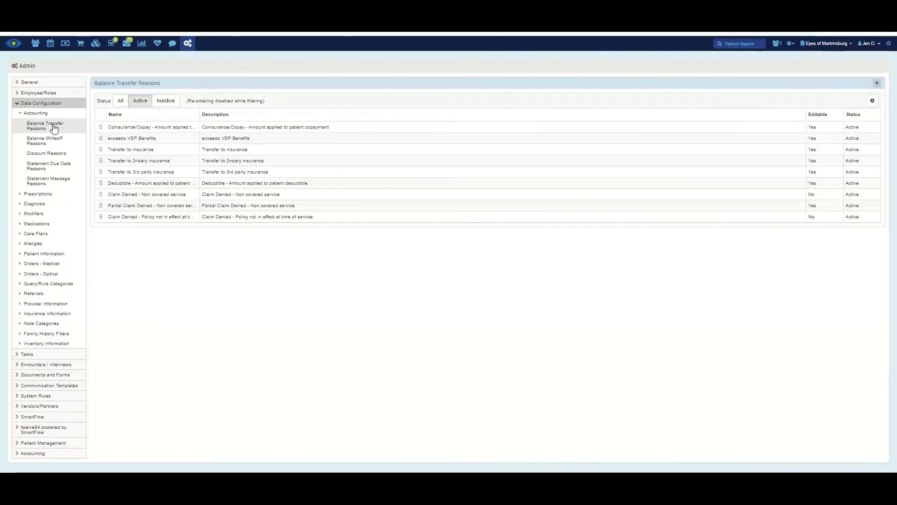
{"action": "left_click", "coordinate": [51, 140]}
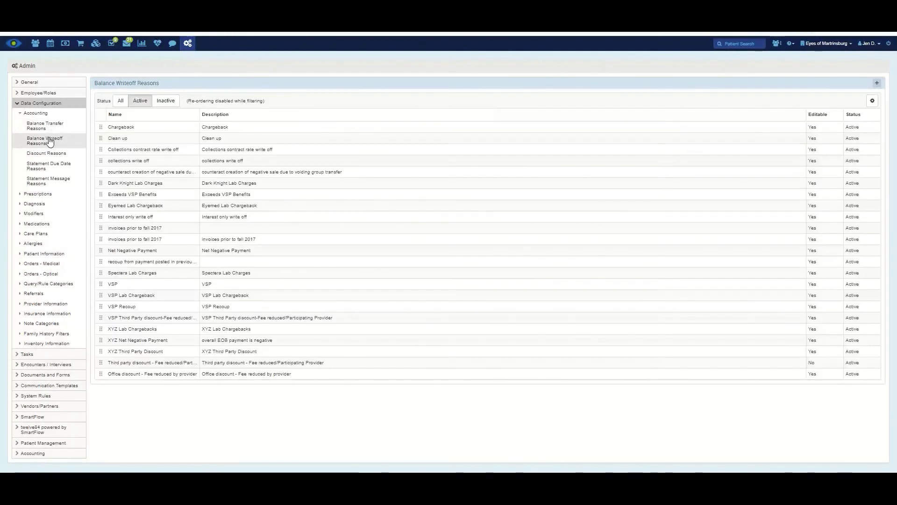